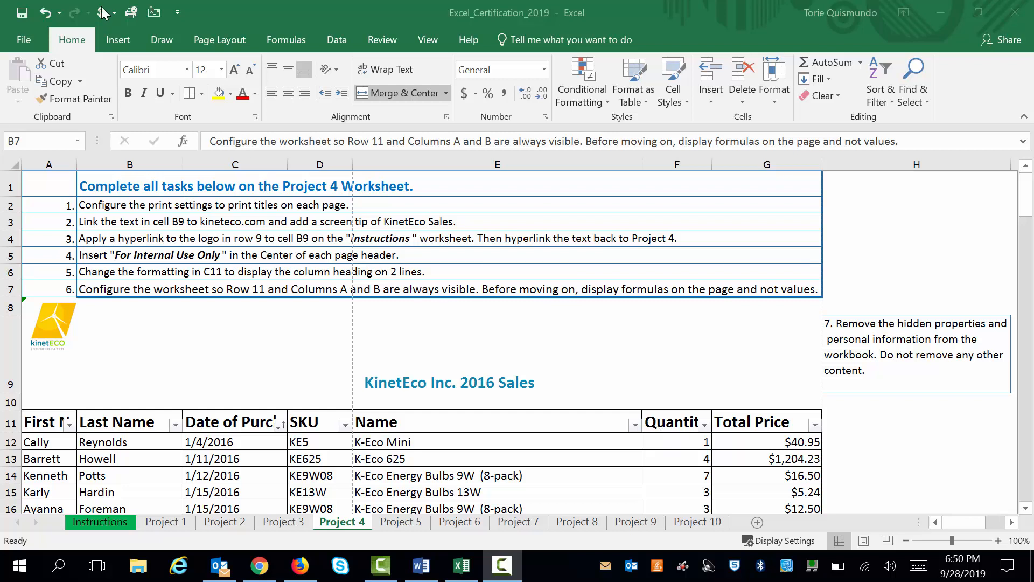
Page through the print preview of the Project 4 worksheet to examine the column headings on each page
click(31, 40)
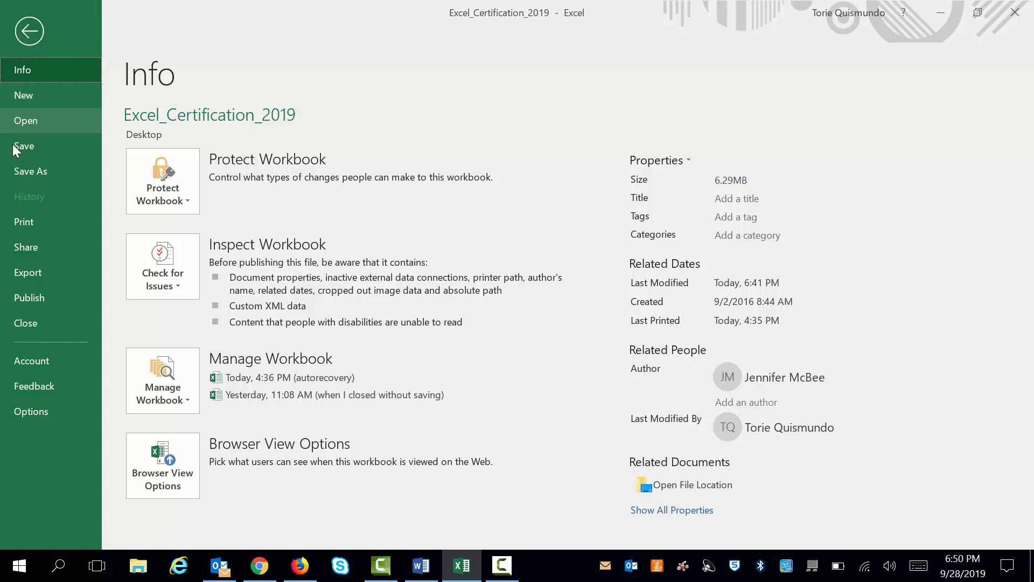
click(20, 222)
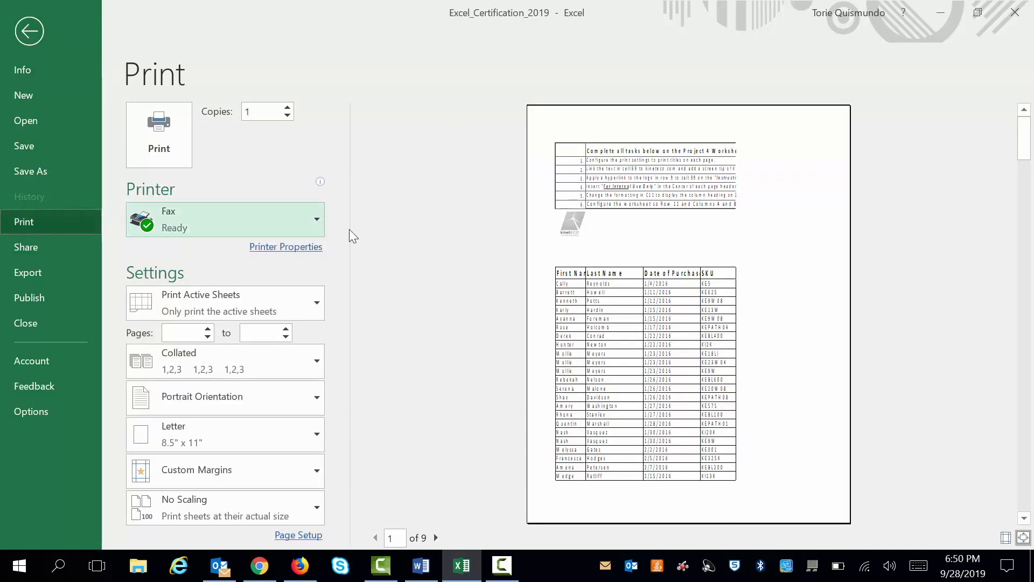
click(1026, 519)
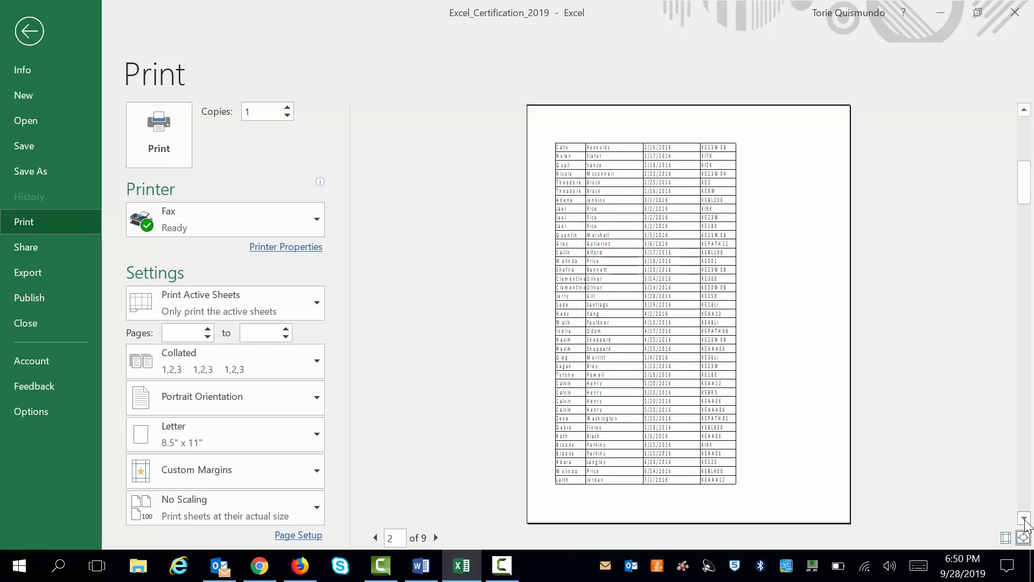
click(1025, 518)
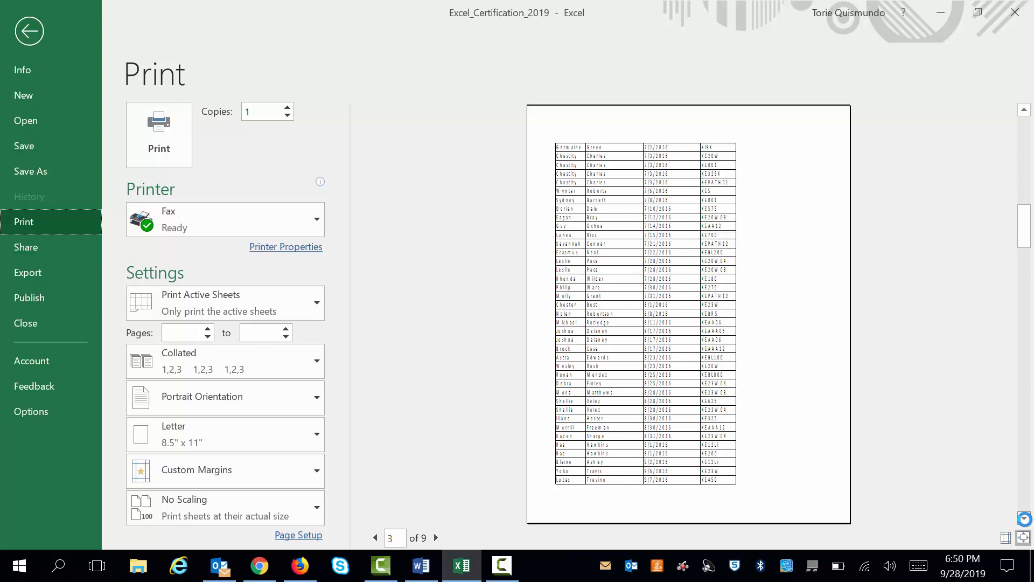
click(1024, 519)
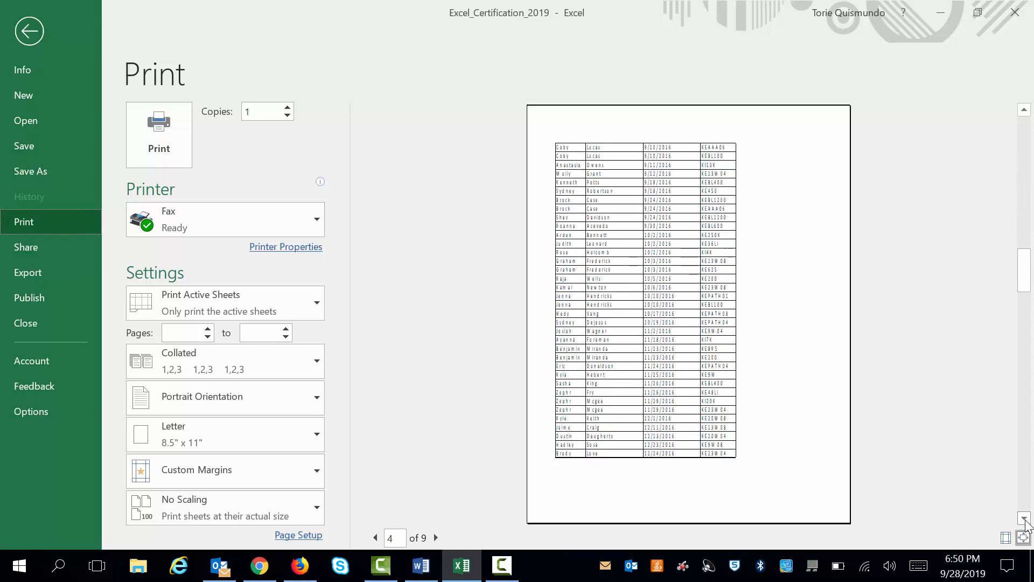
click(1025, 519)
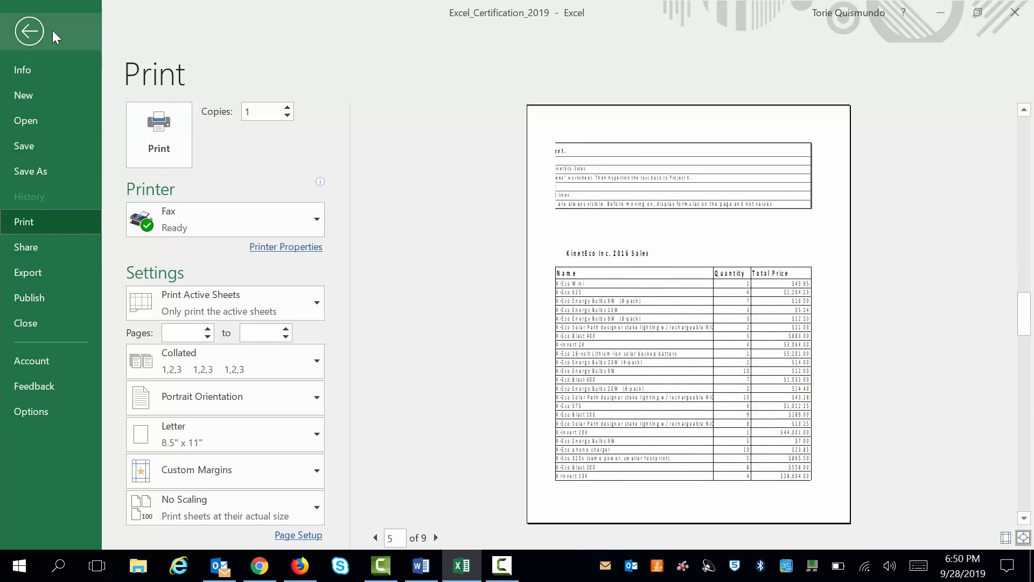
click(30, 30)
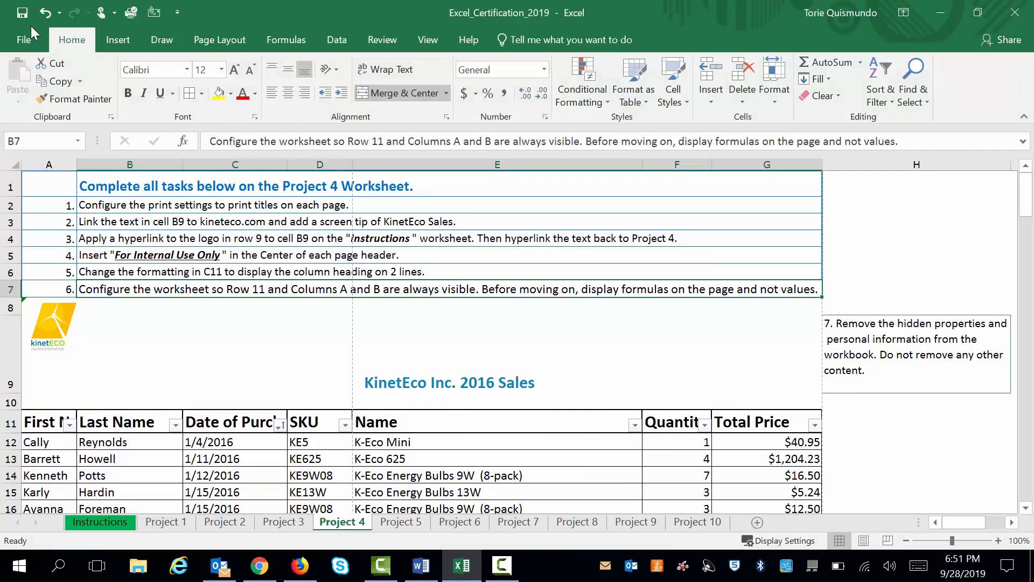
Set row 11 to repeat at the top of every printed page and check the second page in the print preview
click(208, 39)
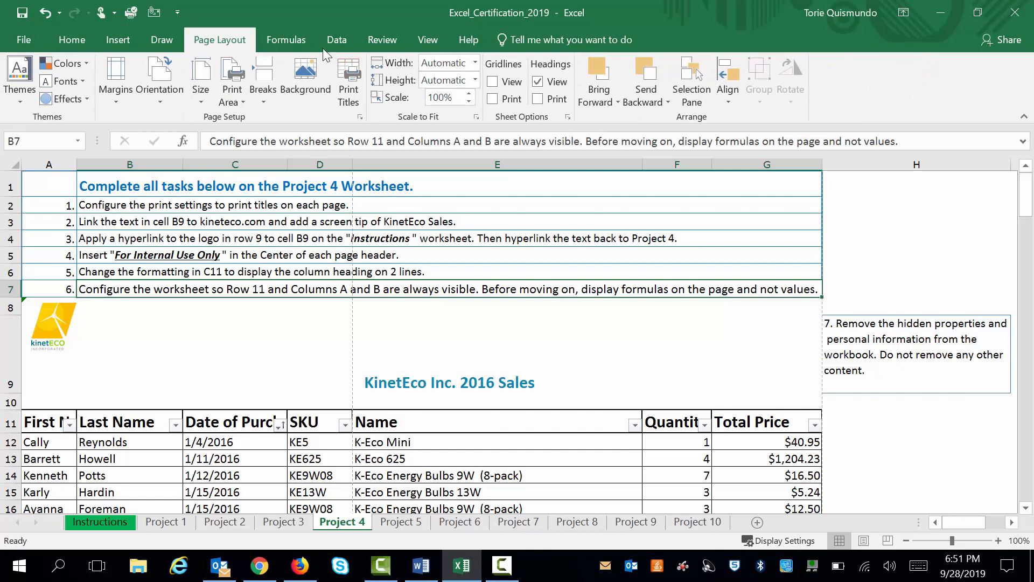
click(350, 81)
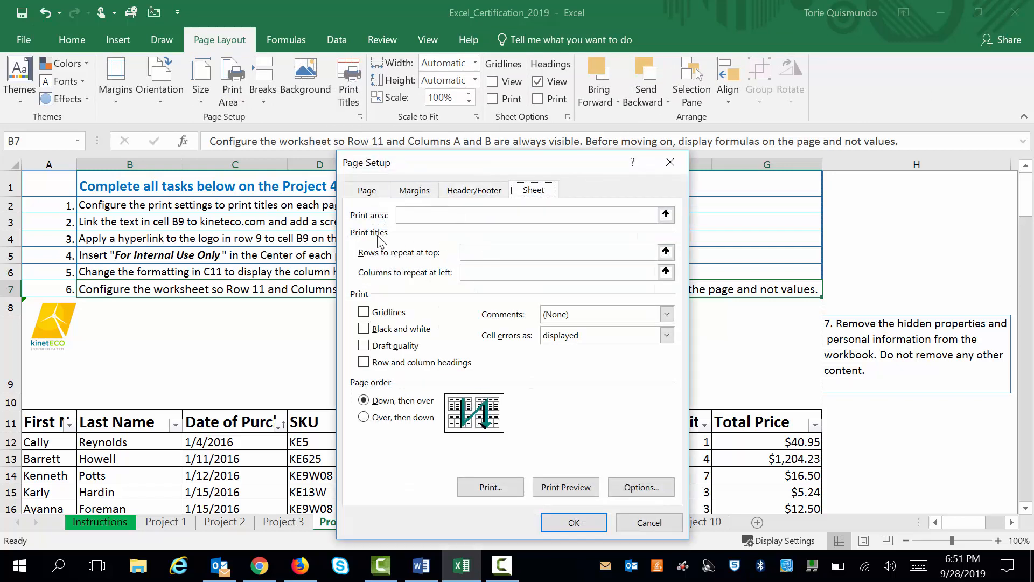
click(465, 253)
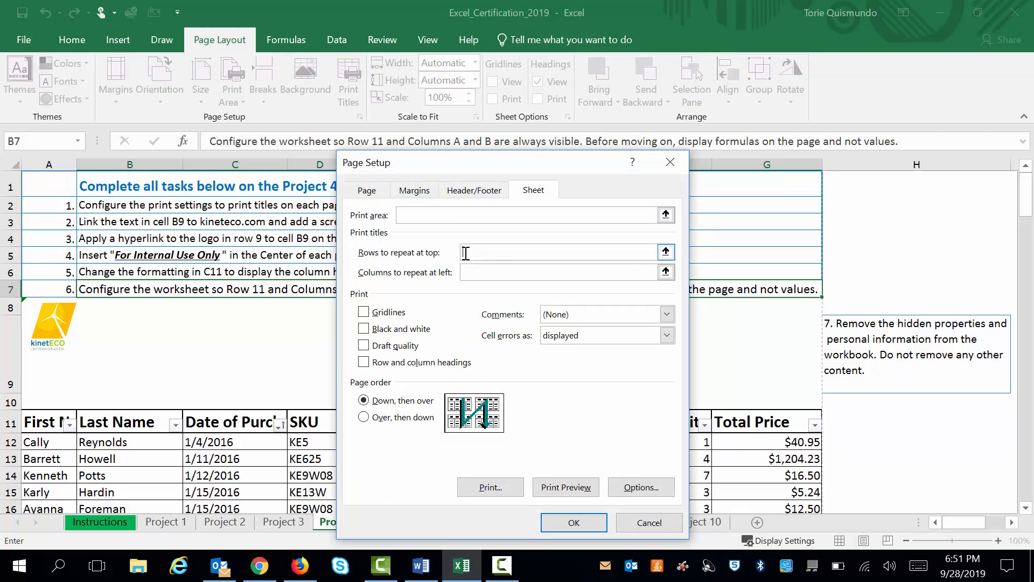
click(37, 423)
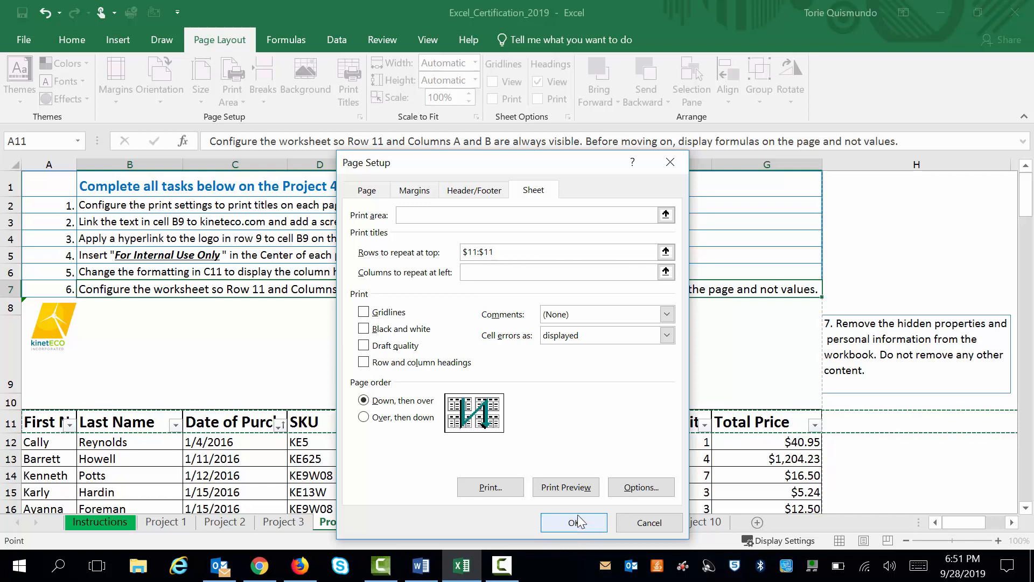
click(567, 487)
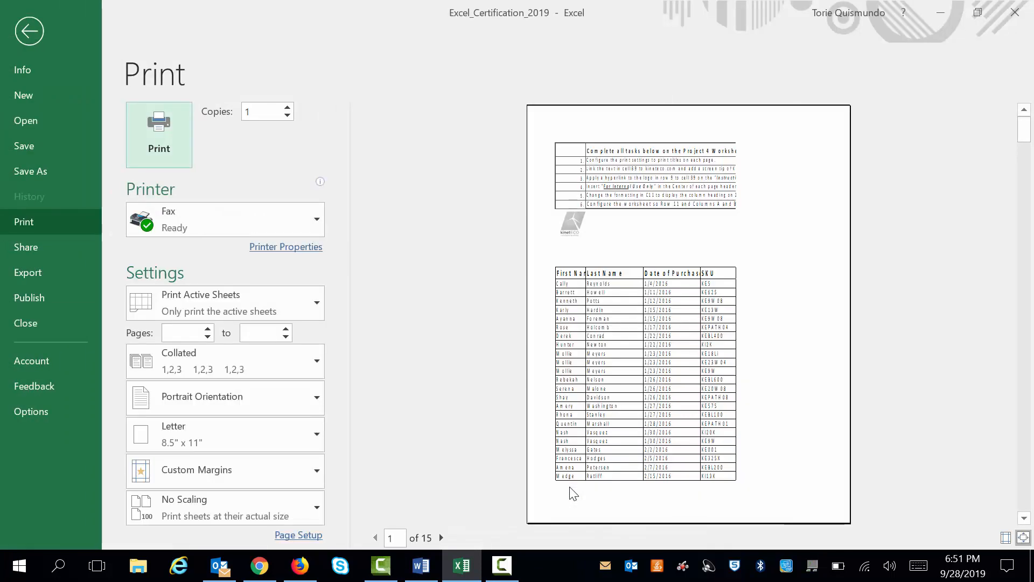
click(1024, 518)
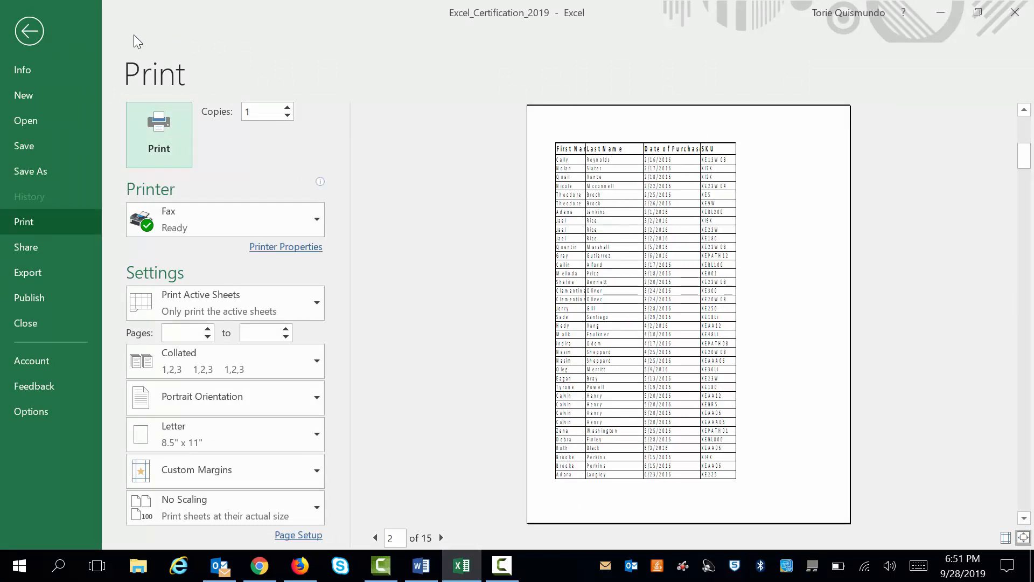
click(29, 31)
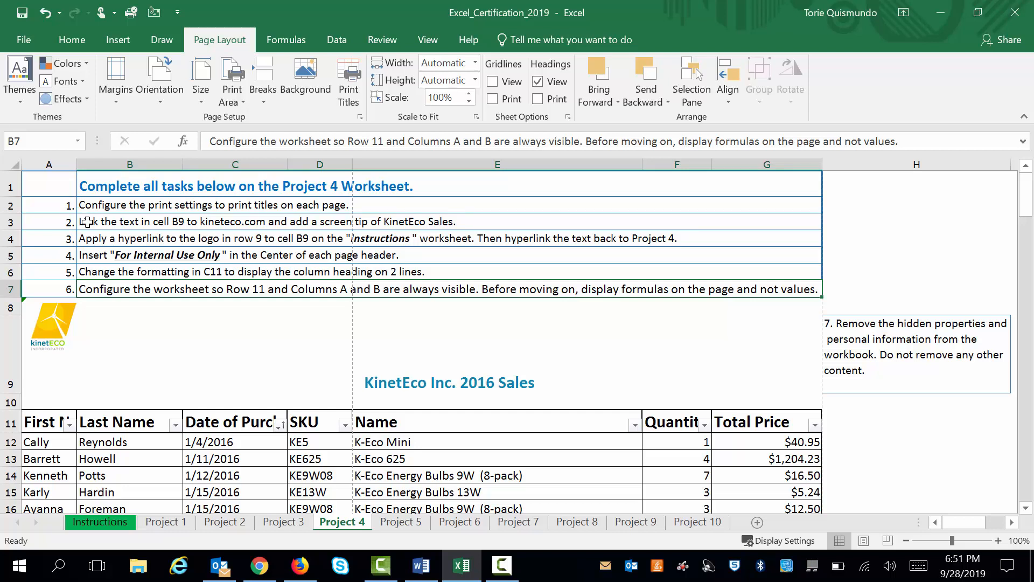
Start a hyperlink on the title text in cell B9 with kineteco.com as its address
click(399, 389)
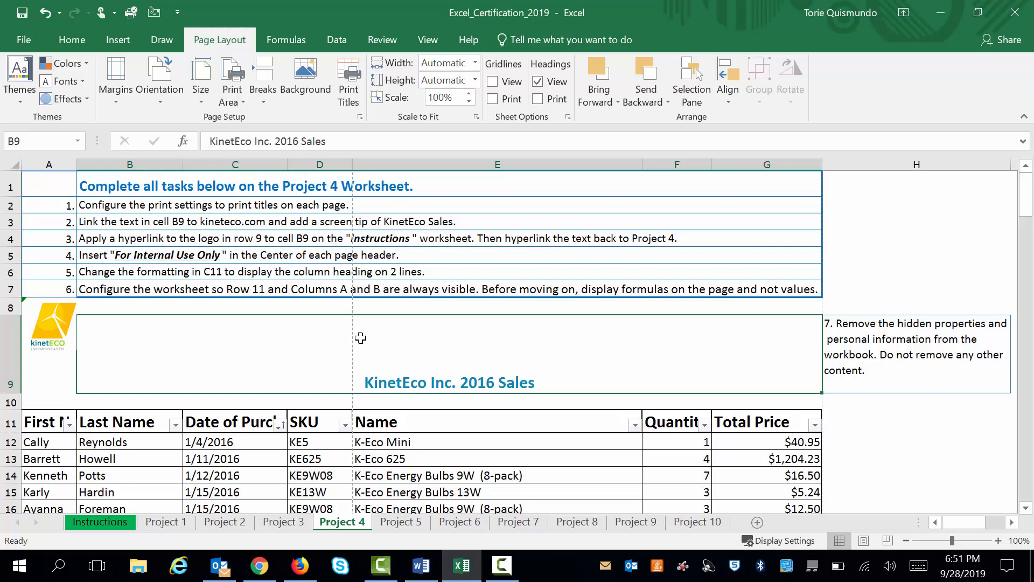
click(118, 42)
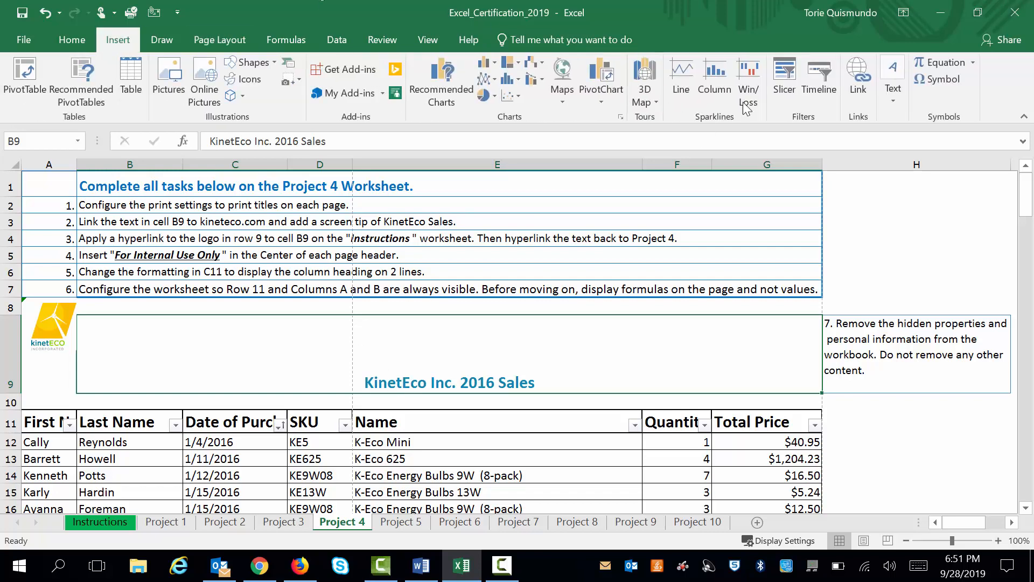
click(859, 89)
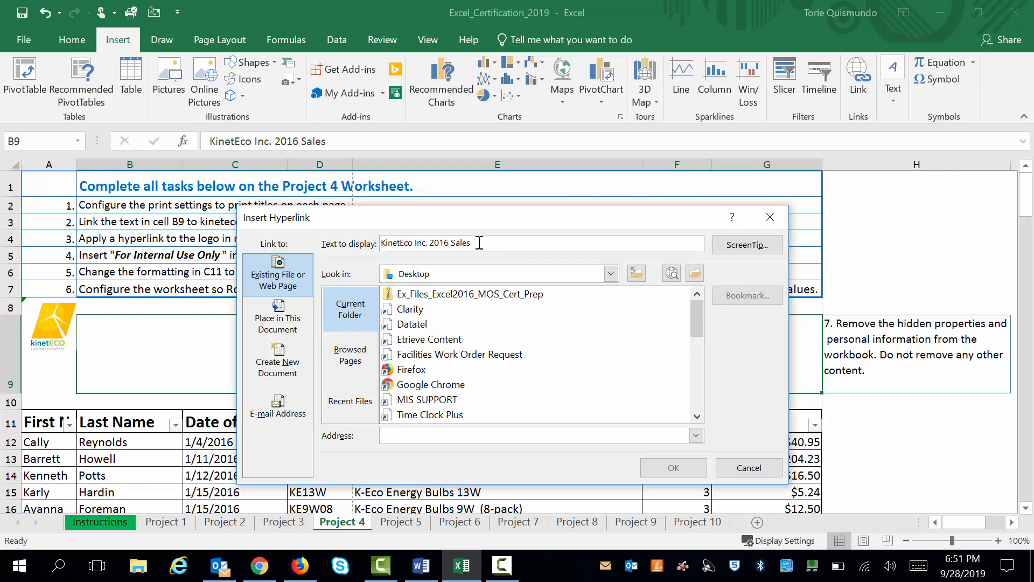
drag(492, 226, 482, 259)
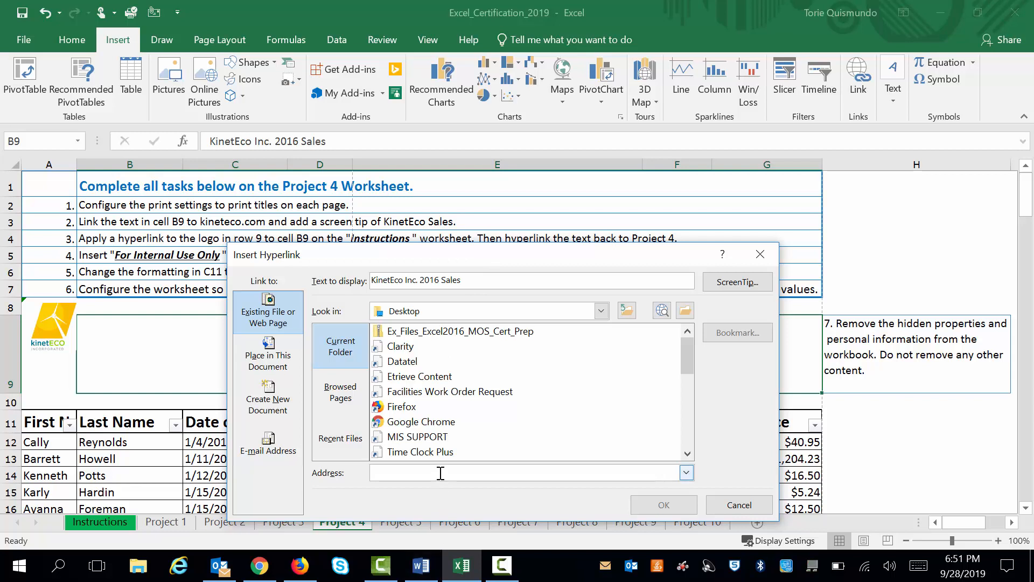
text(kine)
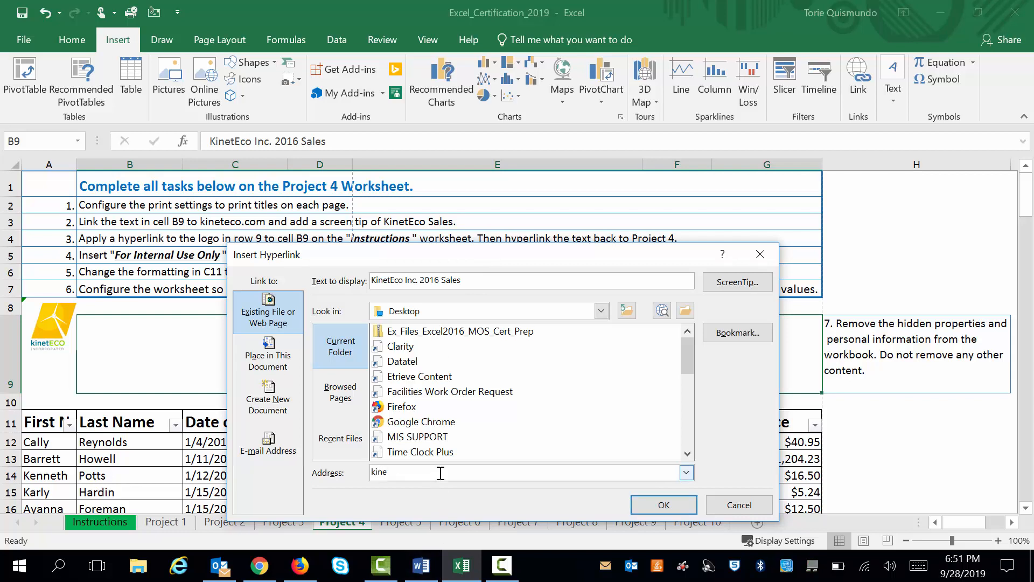
text(teco.com)
Give the B9 hyperlink the ScreenTip "KinetEco Sales" and apply the link
click(736, 282)
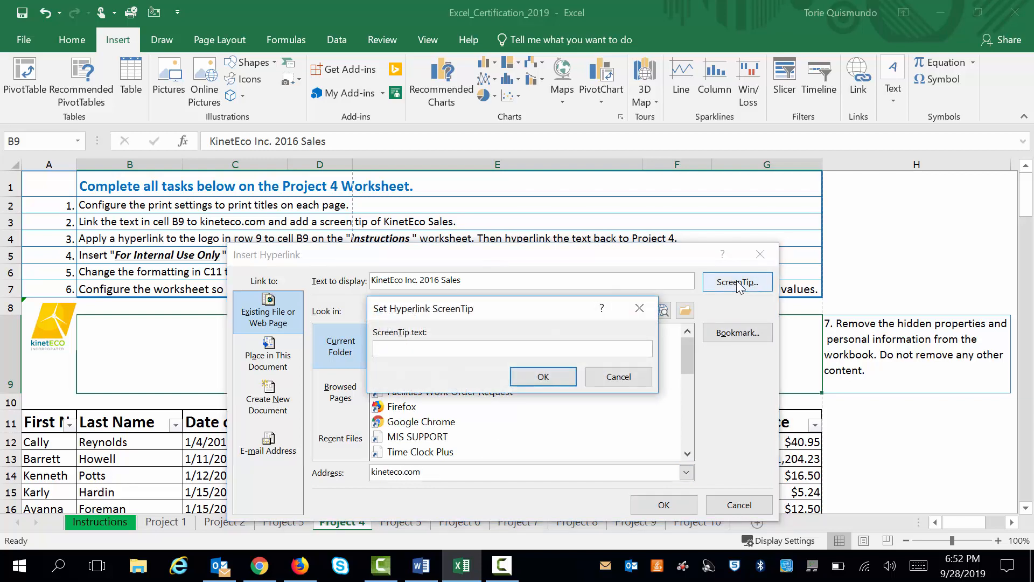
text(KinetEco Sales)
click(537, 382)
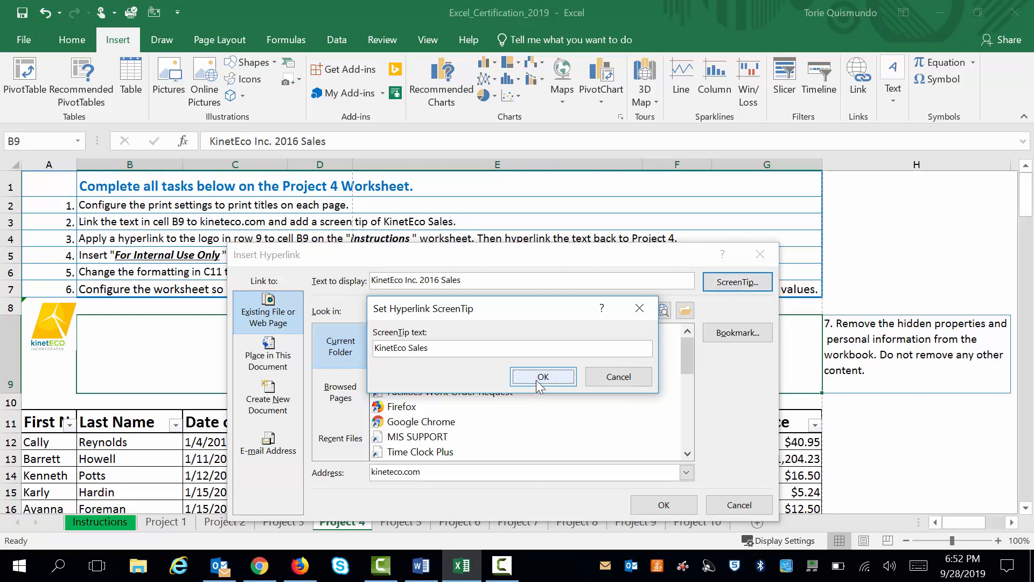
click(666, 504)
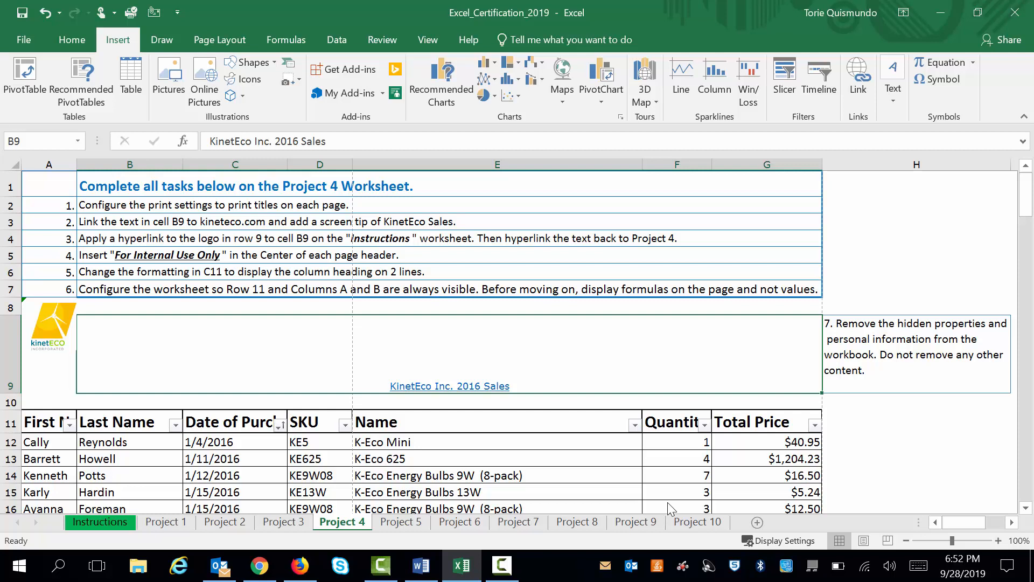
Start a hyperlink on the KinetEco logo in row 9, targeting the Instructions worksheet within this document
click(61, 329)
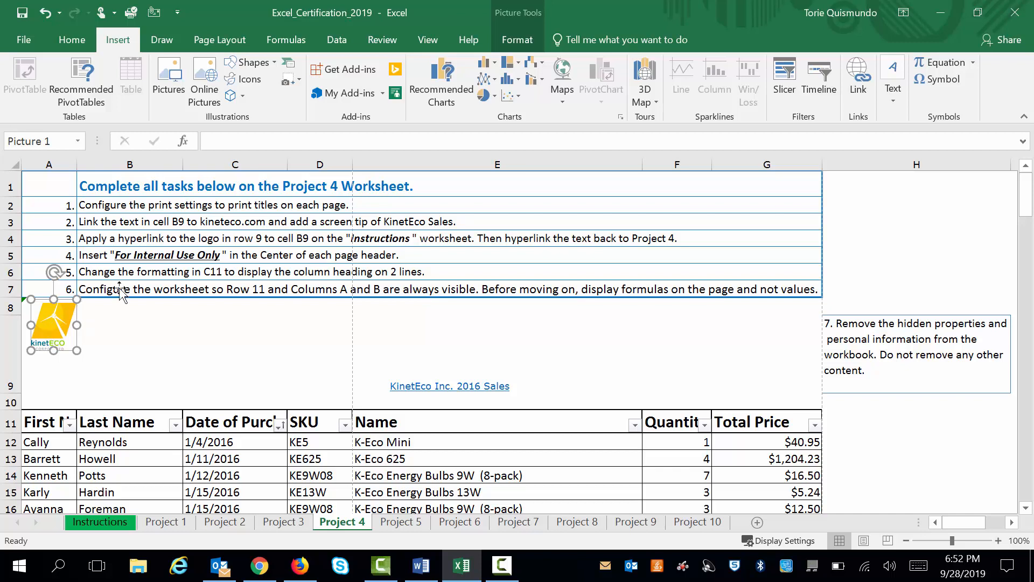
click(862, 81)
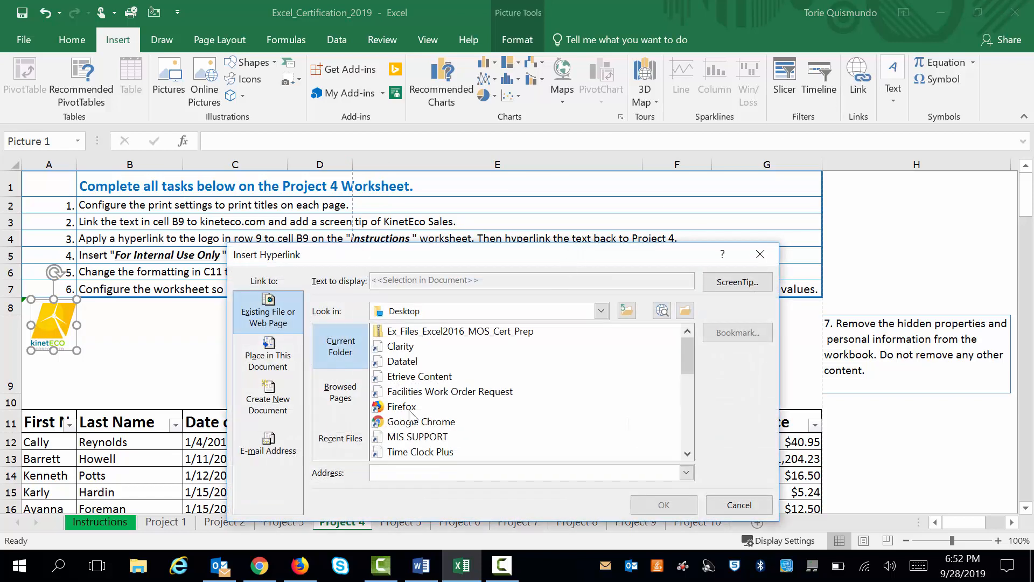
click(274, 364)
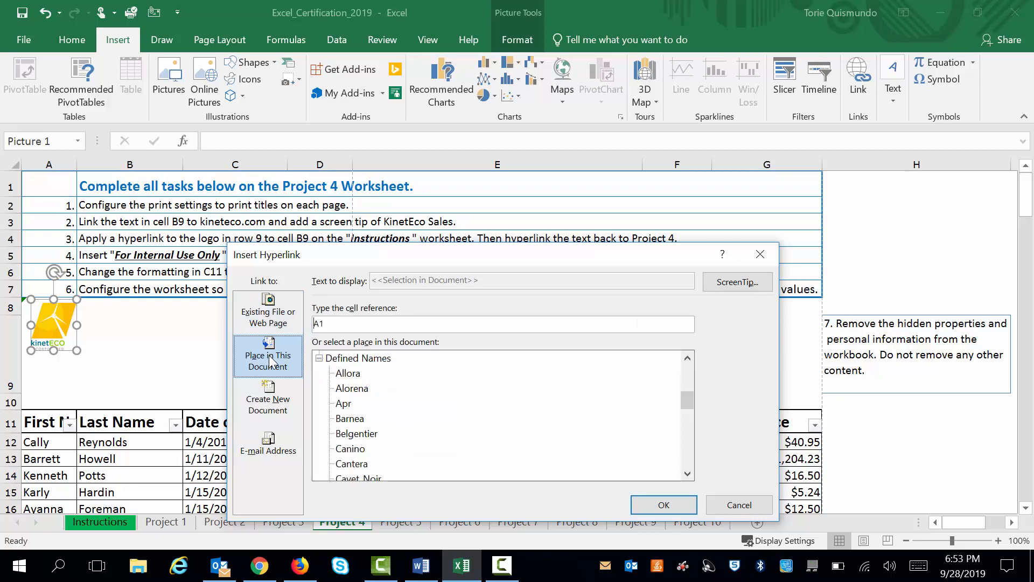
click(273, 323)
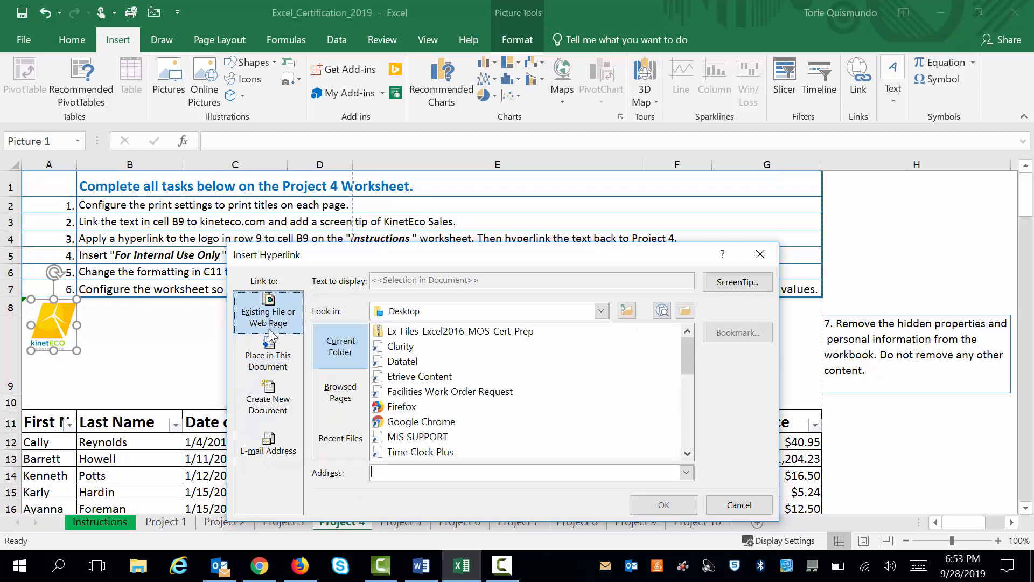
click(272, 363)
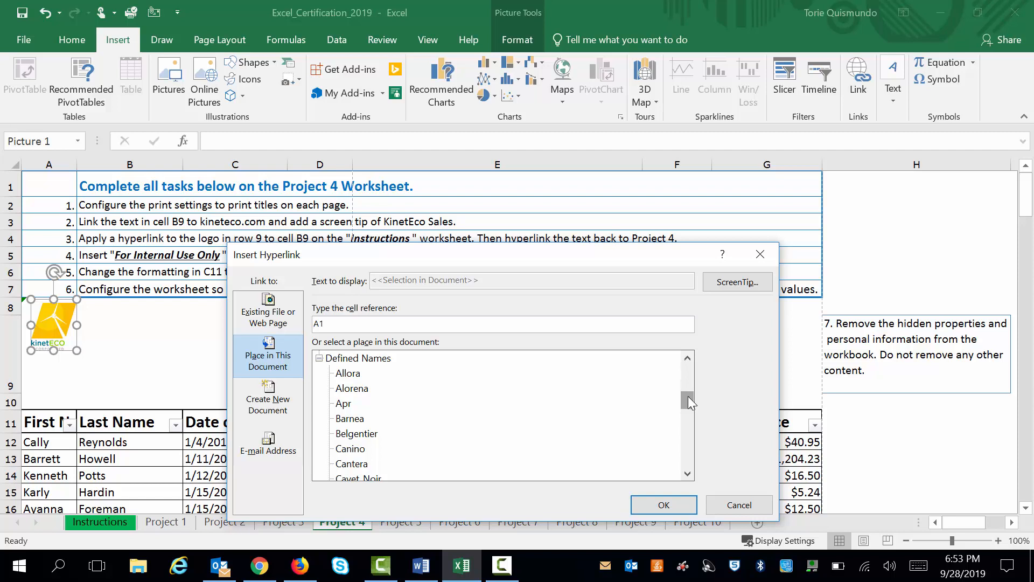
drag(688, 394, 687, 353)
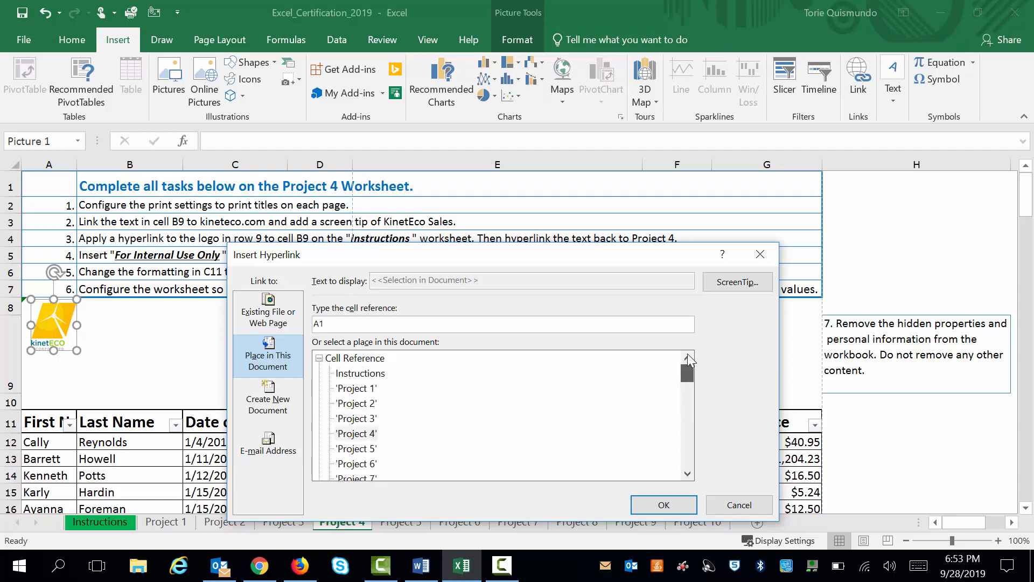
click(353, 377)
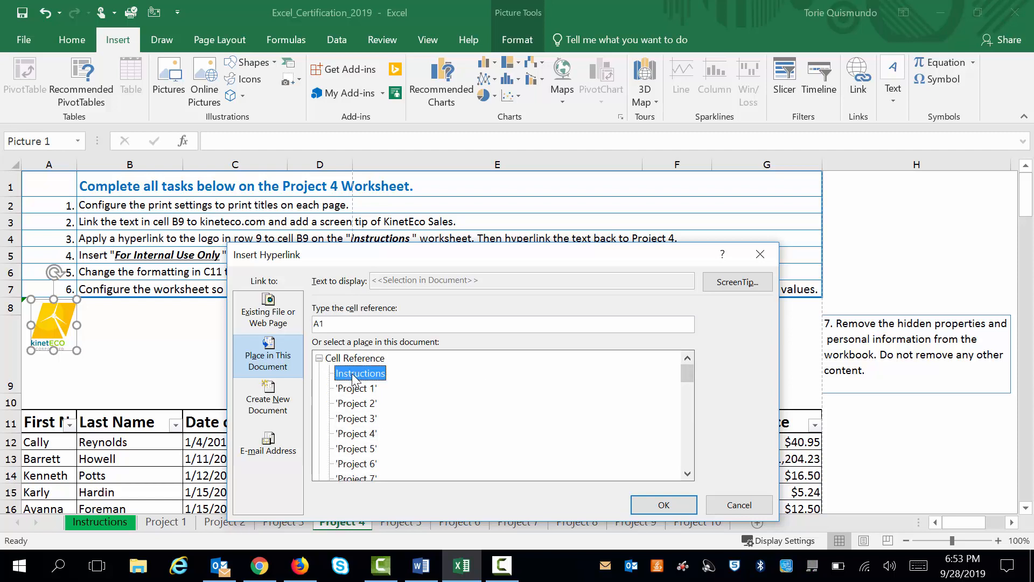
Set the logo link's cell reference to B9 and apply the hyperlink
click(332, 326)
drag(342, 254, 332, 298)
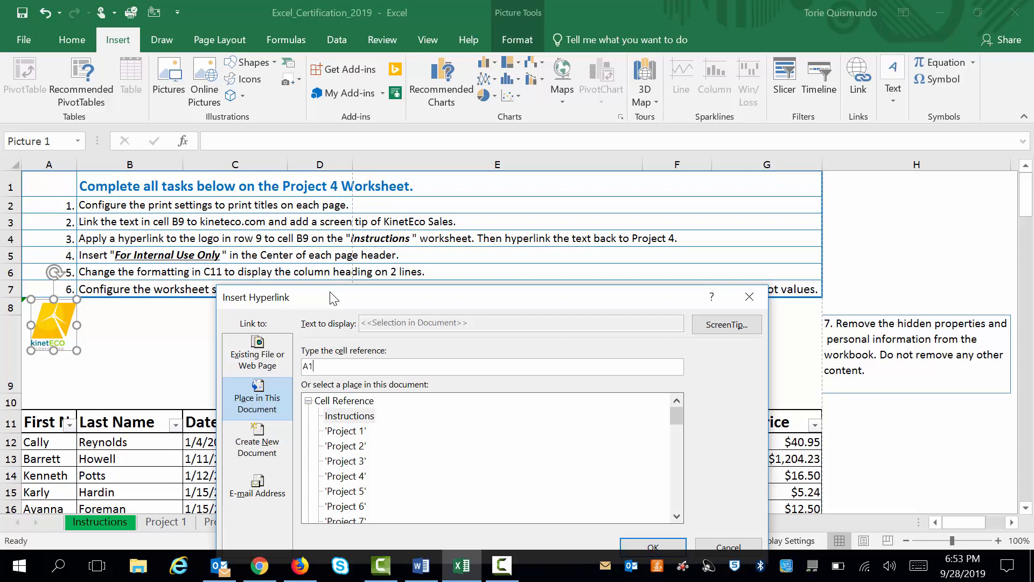
key(BackSpace)
key(BackSpace)
text(B9)
drag(603, 296, 609, 209)
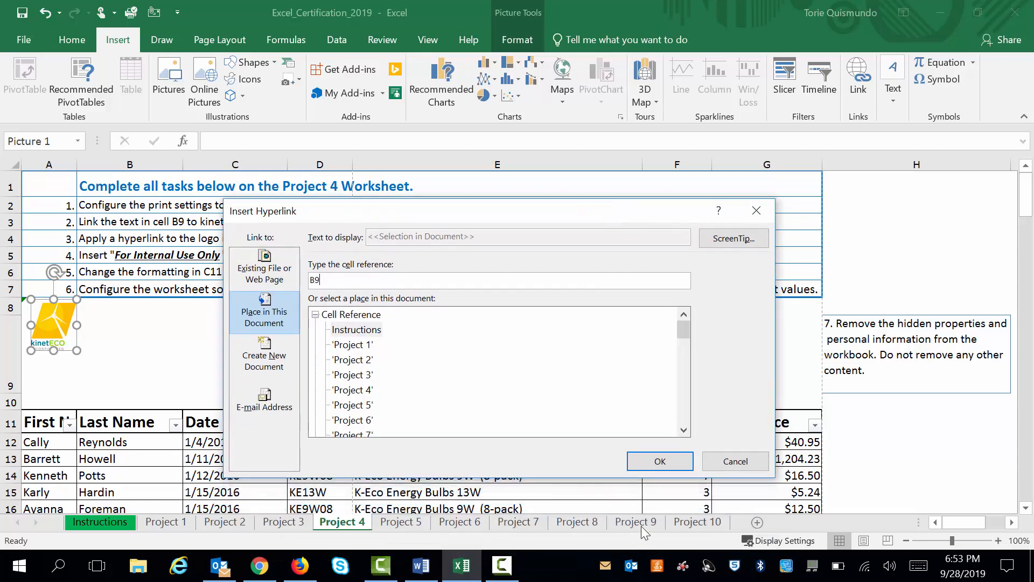
click(660, 462)
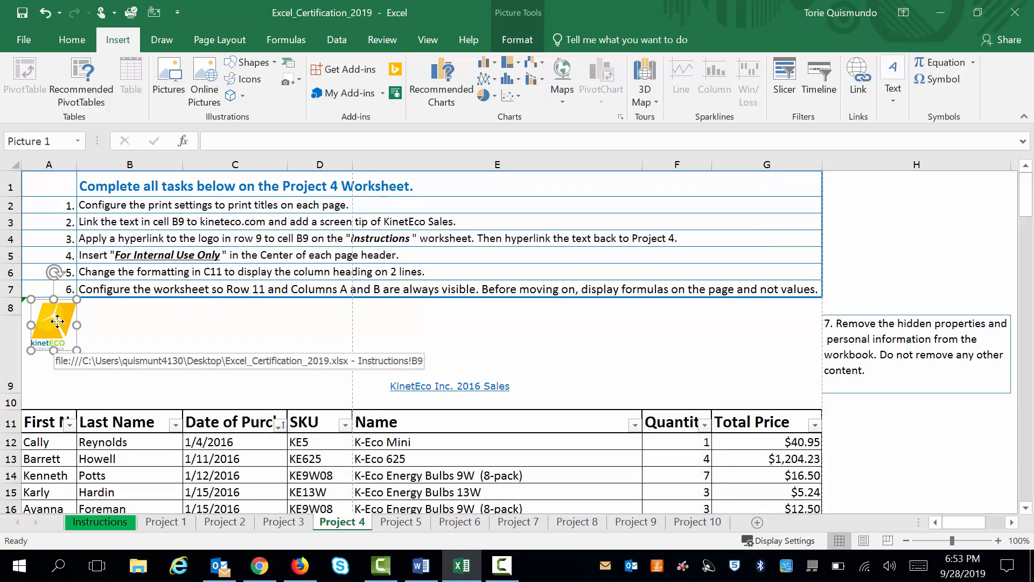
Deselect the logo and follow its hyperlink to the Instructions worksheet
key(Escape)
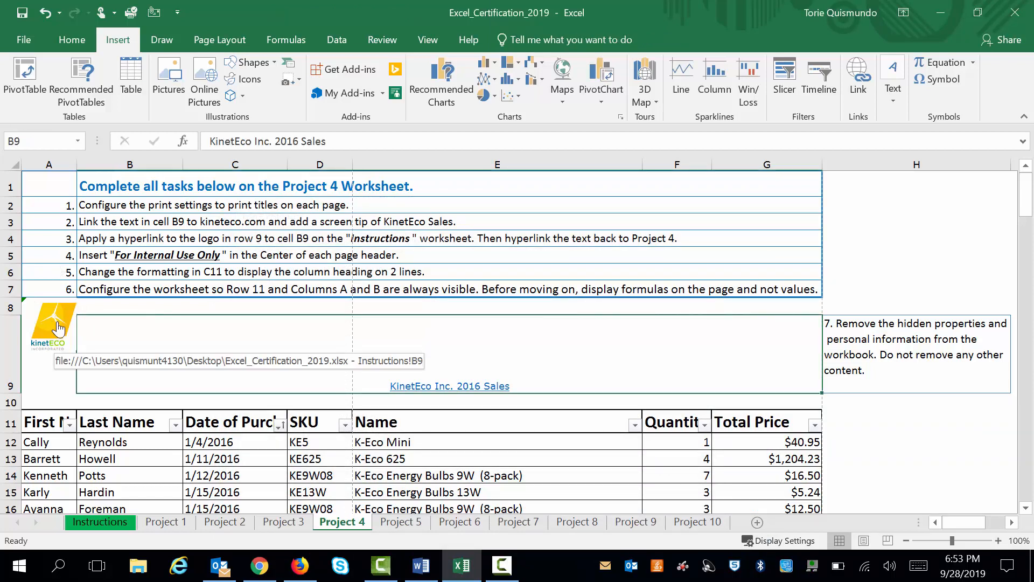
click(57, 321)
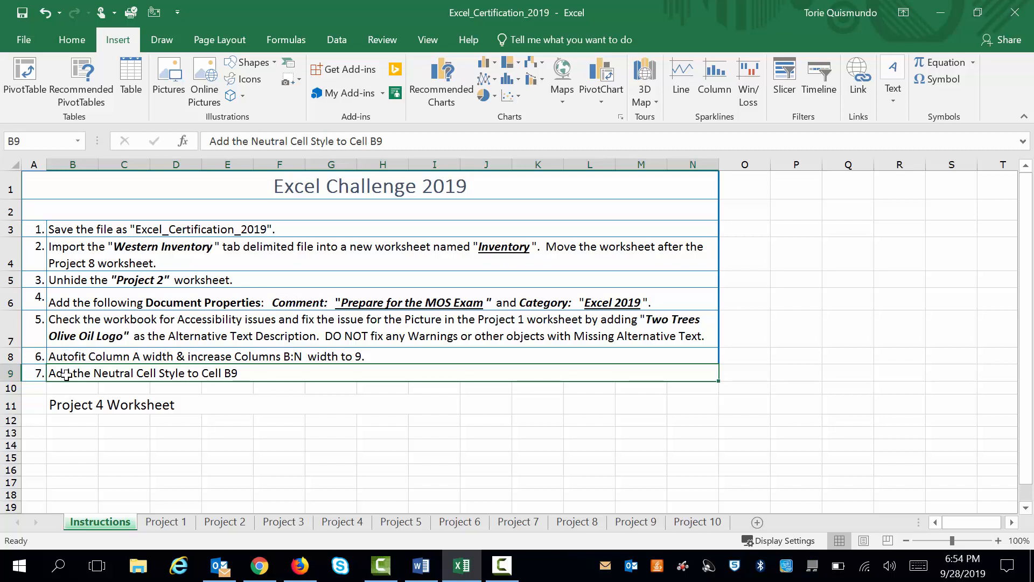
click(860, 81)
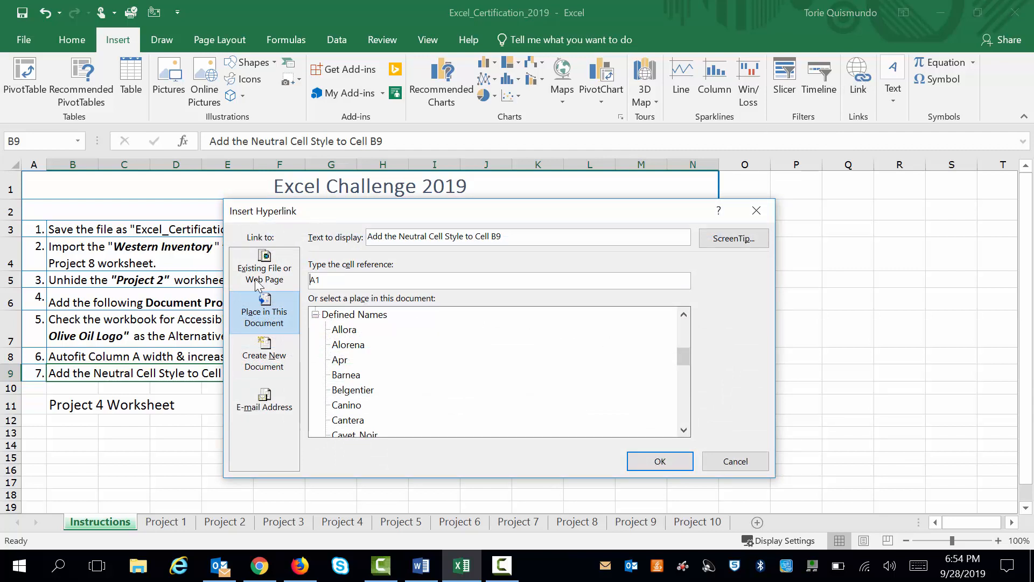
click(263, 272)
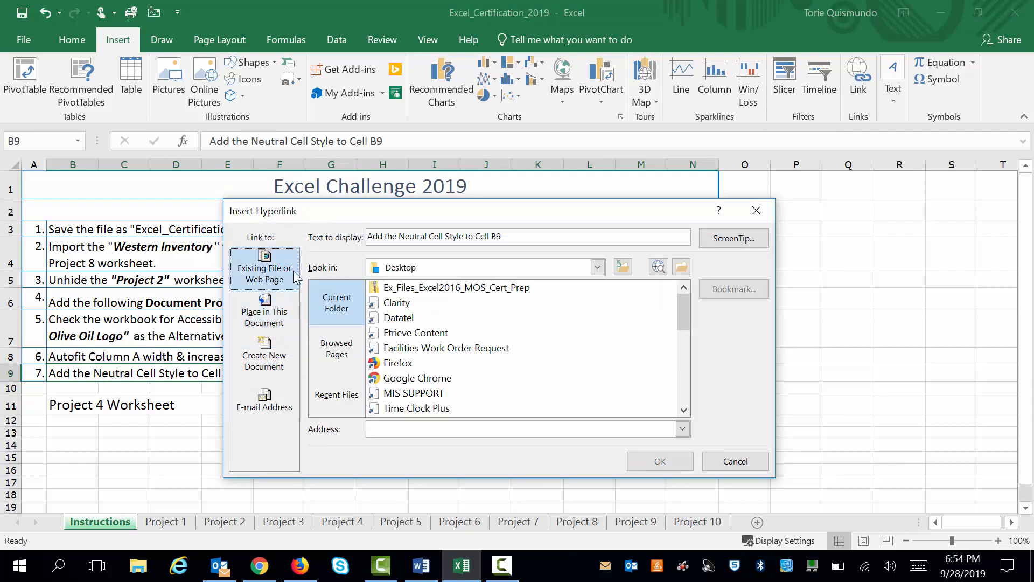
click(258, 317)
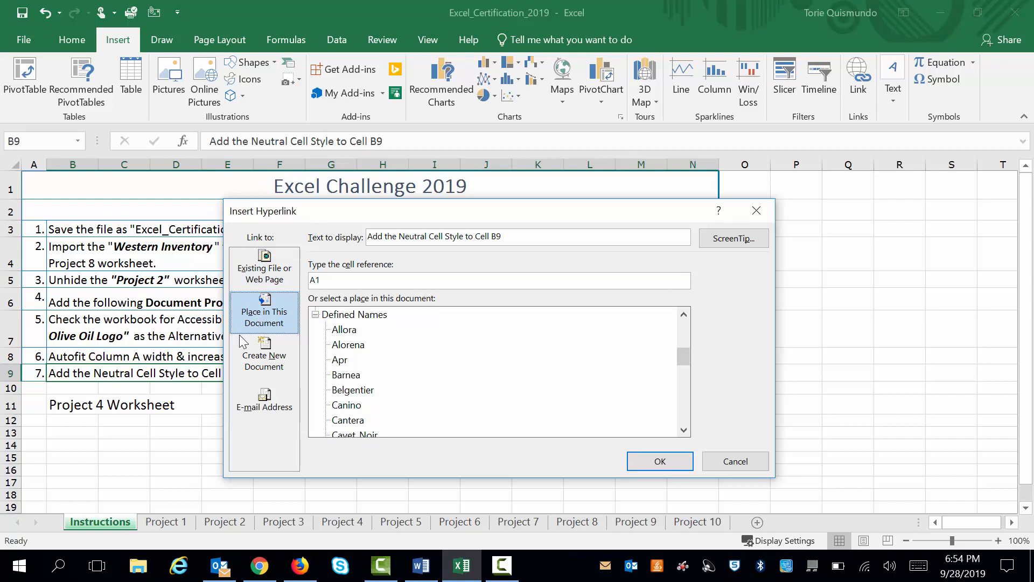
click(744, 463)
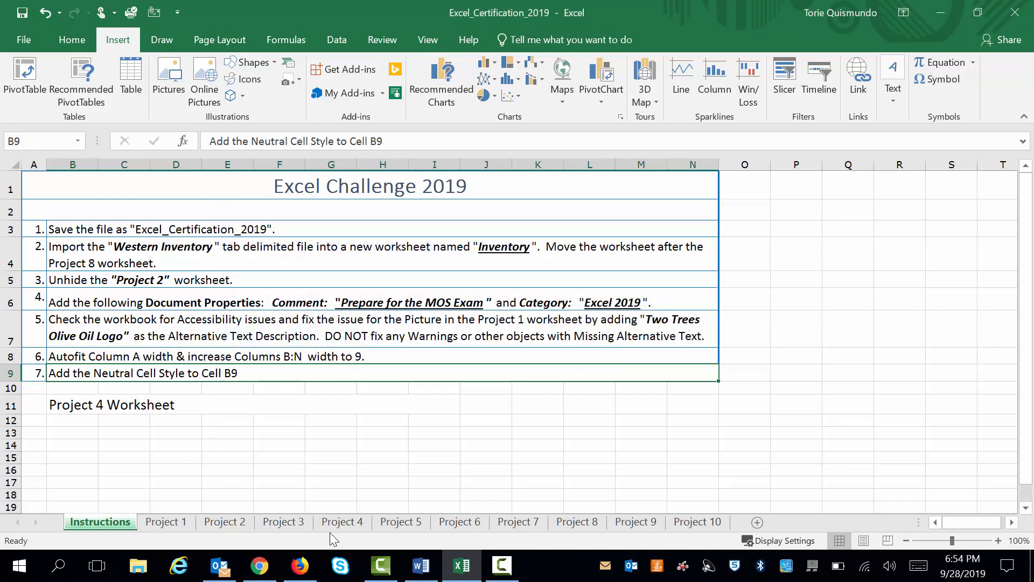
click(330, 524)
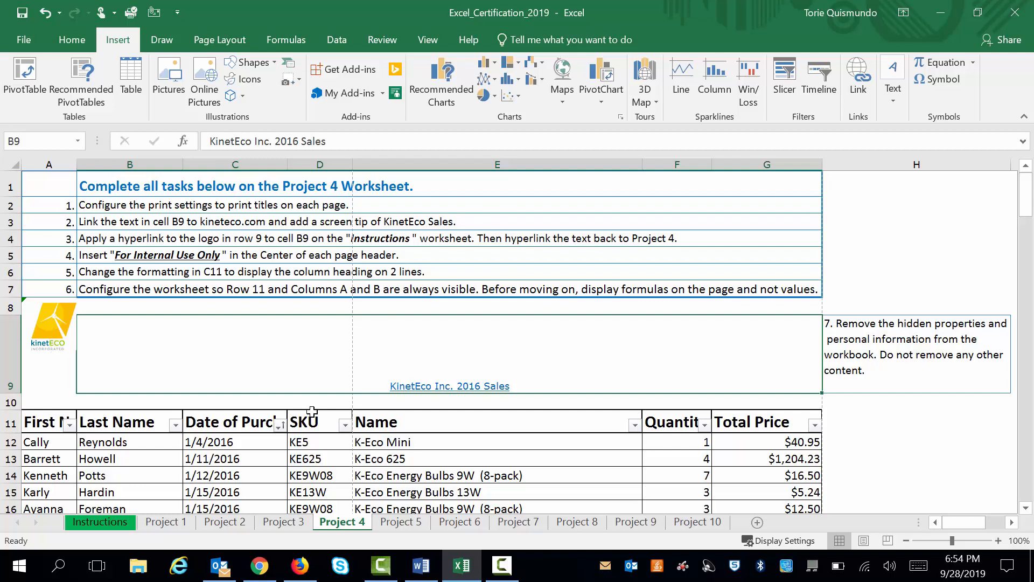
click(112, 522)
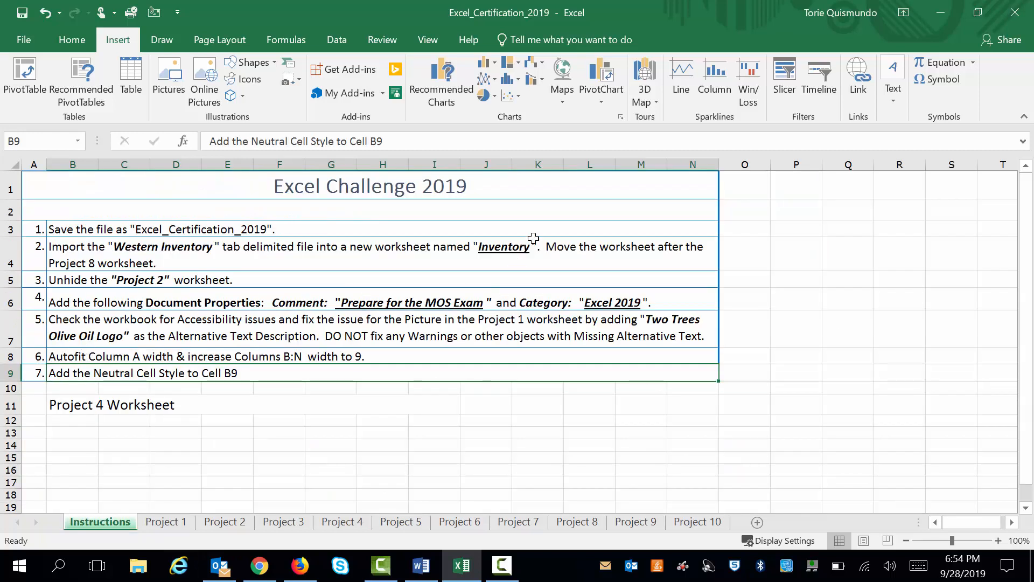
Hyperlink the B9 text on the Instructions worksheet to cell A9 of the Project 4 worksheet and follow the link
click(858, 75)
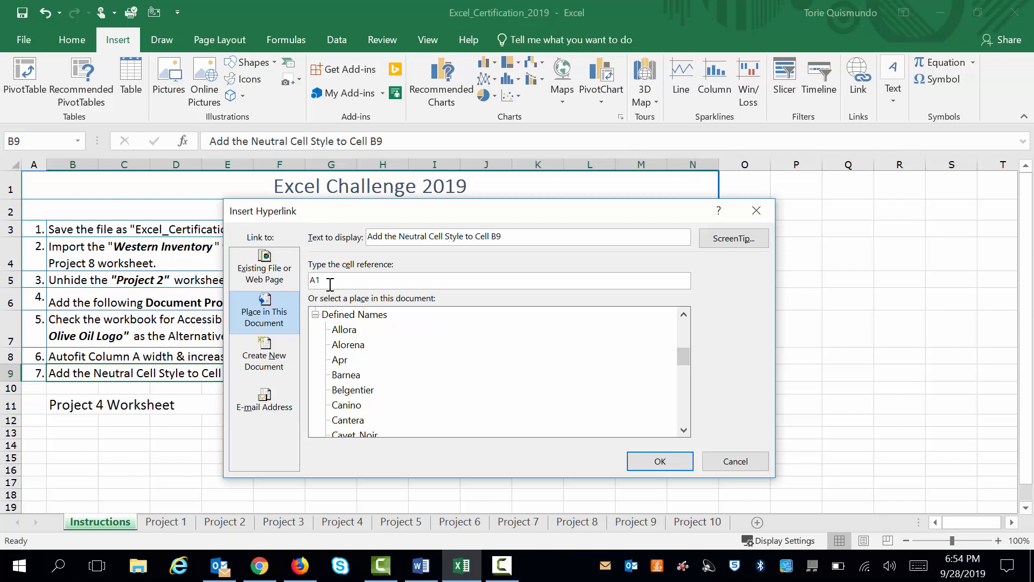
key(BackSpace)
text(9)
drag(681, 359, 682, 328)
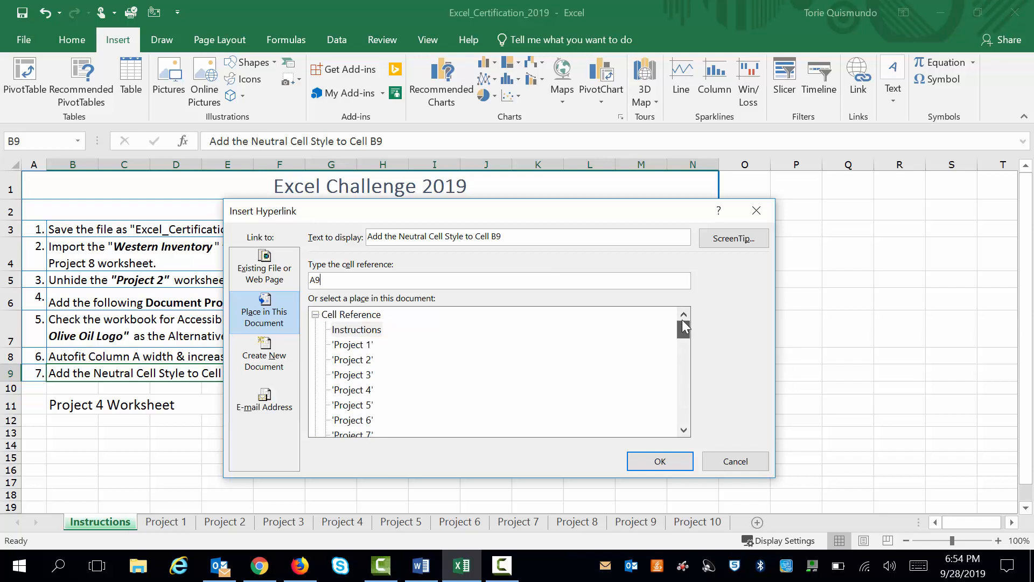
click(358, 392)
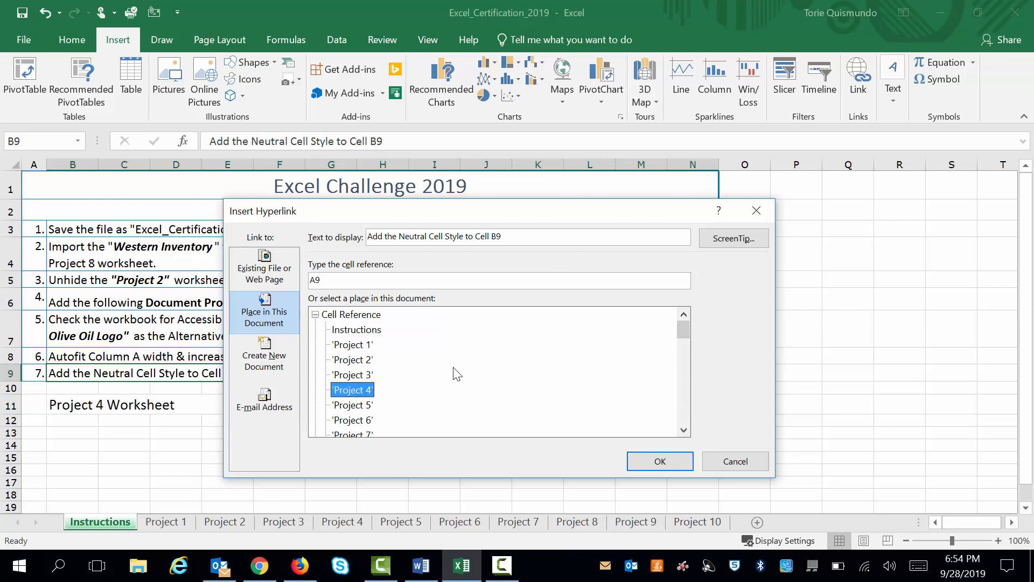
click(661, 462)
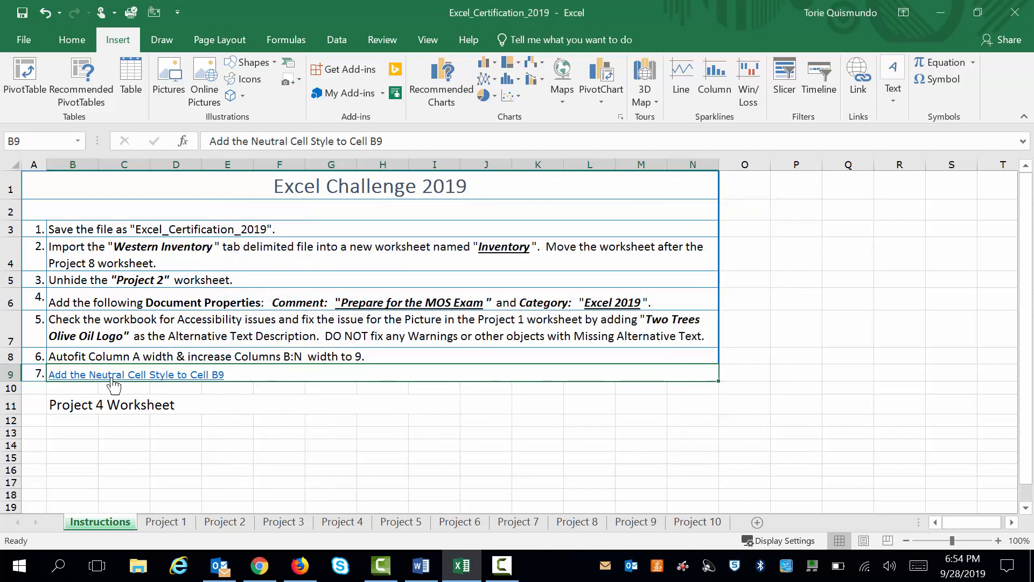
click(129, 377)
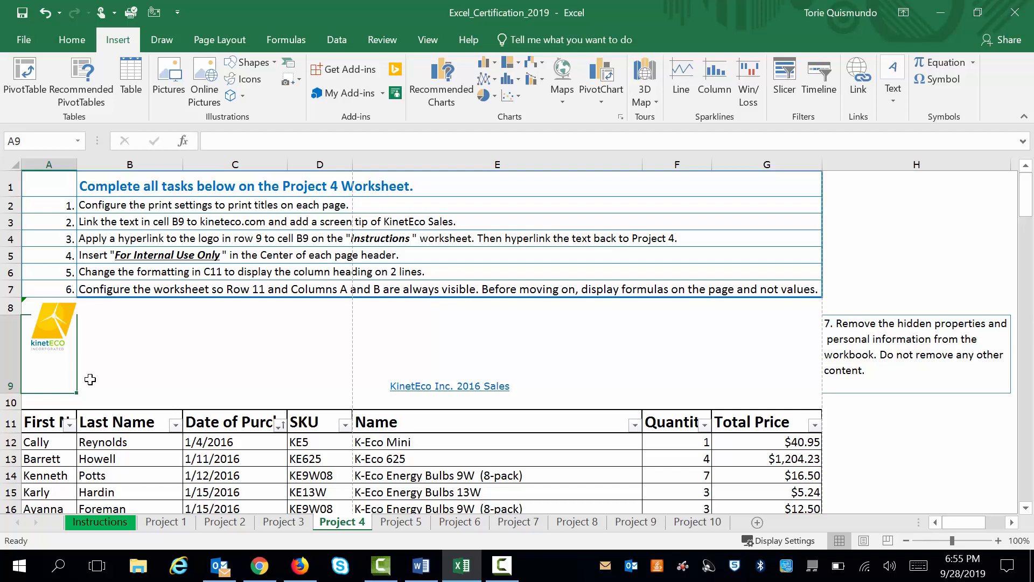
click(860, 89)
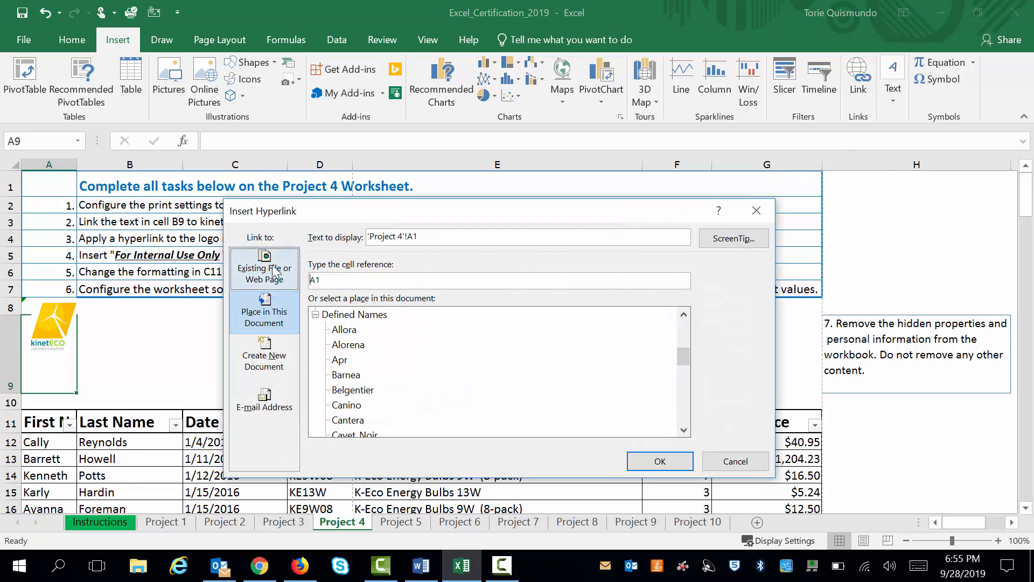
click(274, 272)
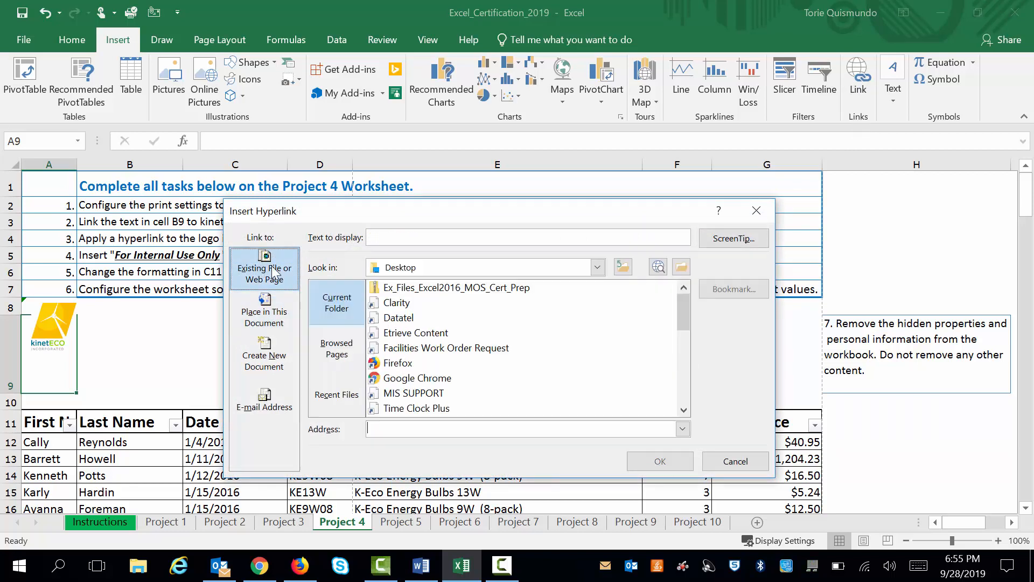
click(268, 303)
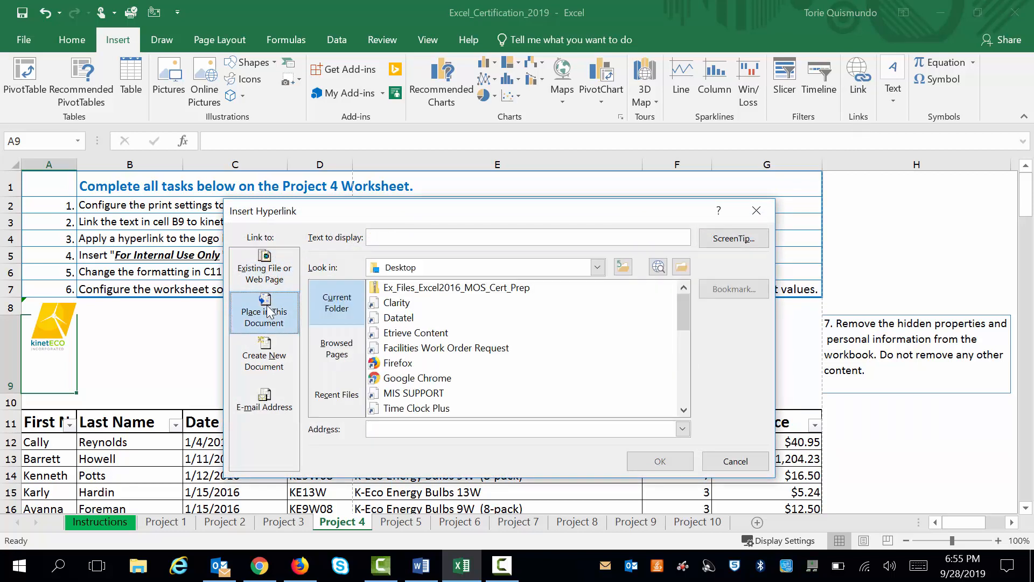
click(272, 268)
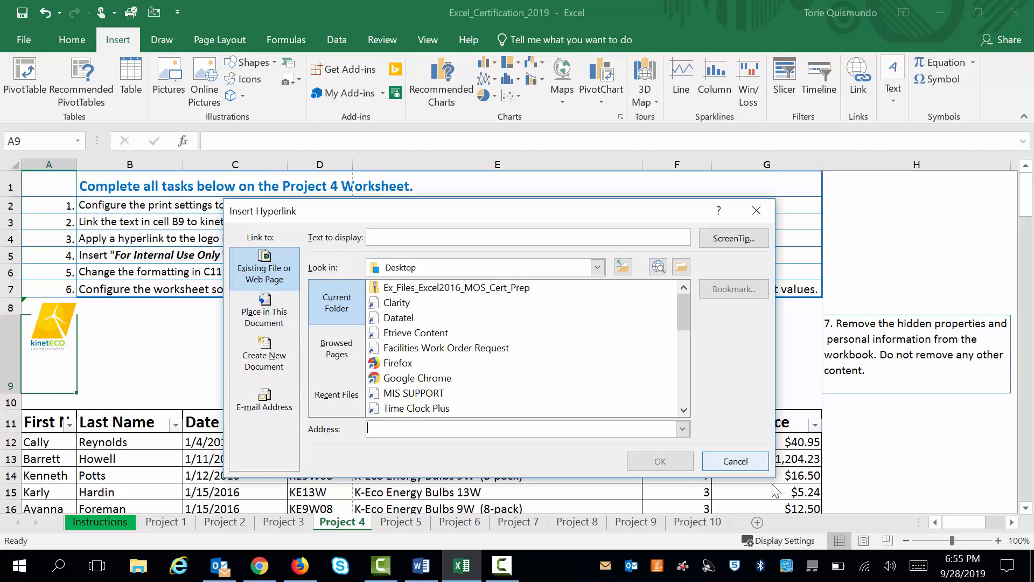
click(755, 464)
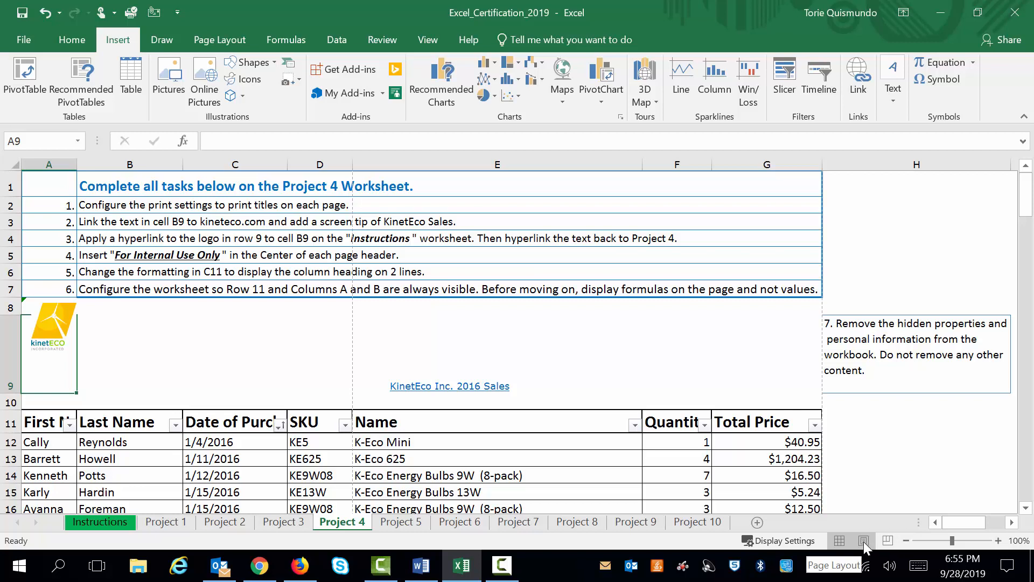
Switch the Project 4 worksheet to Page Layout view and look over its header sections and page footer
click(425, 42)
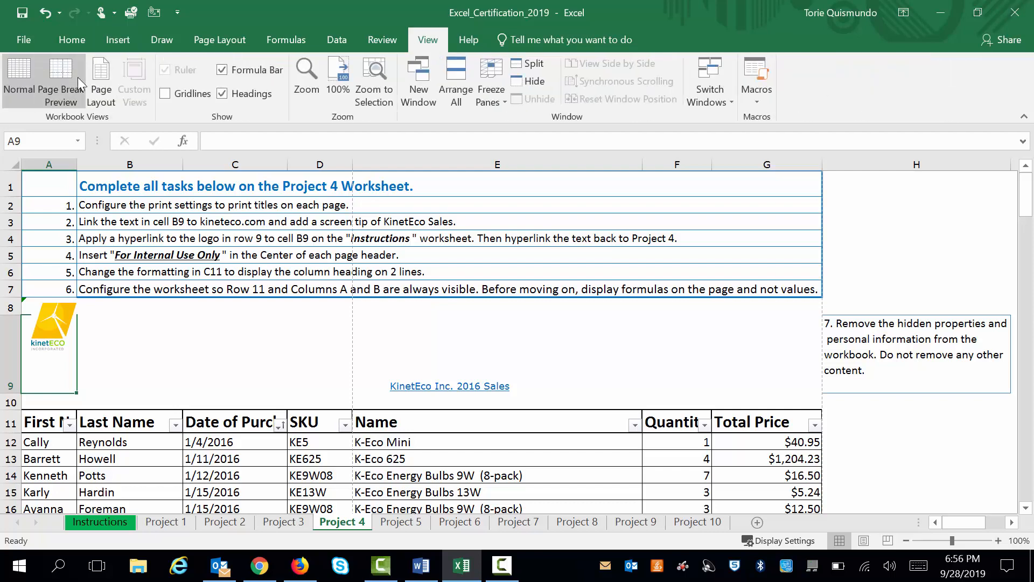
click(103, 80)
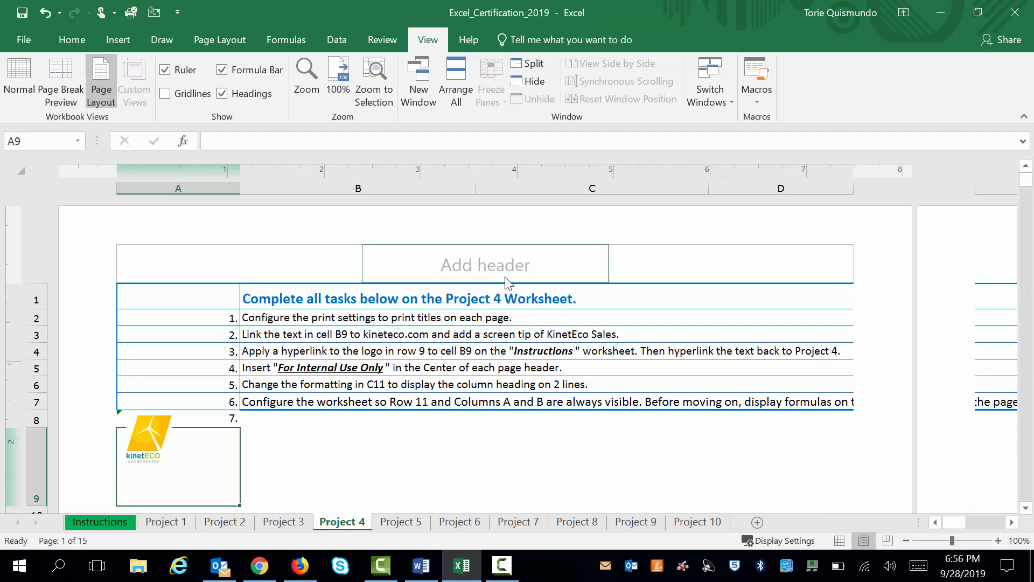
click(270, 275)
click(494, 264)
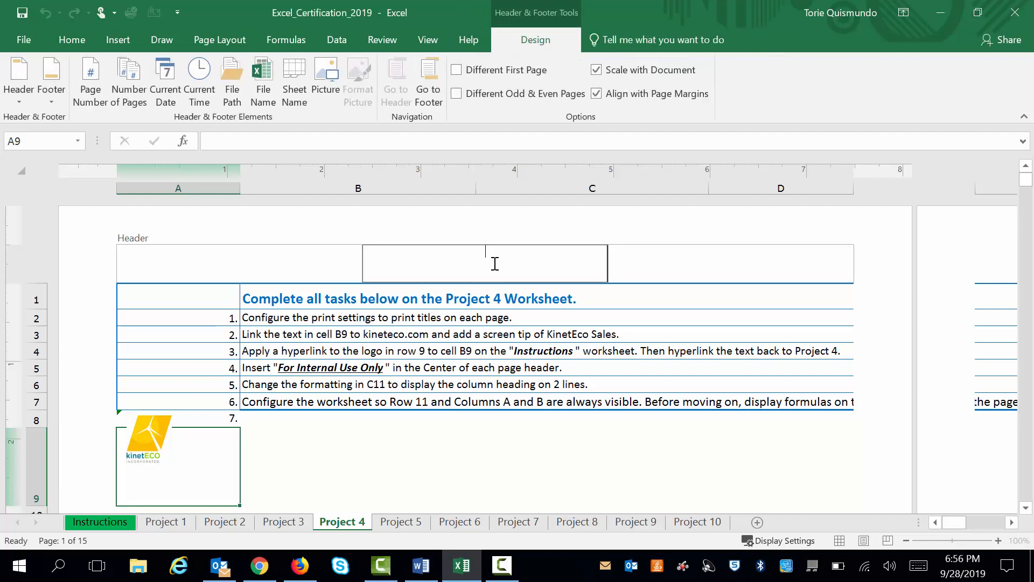
click(751, 261)
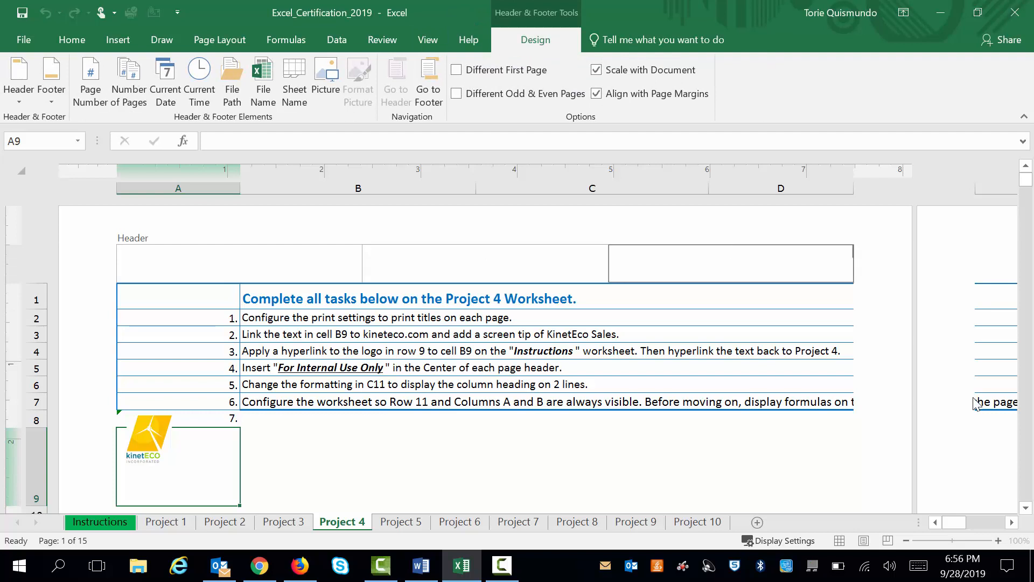
drag(1026, 508, 1026, 508)
click(1026, 509)
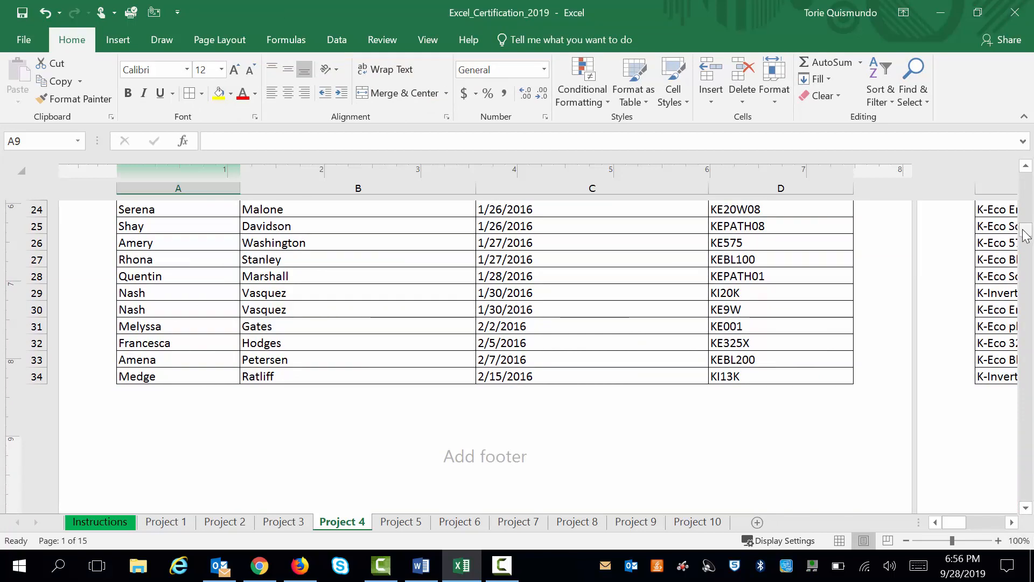
drag(1025, 226, 1026, 178)
Enter "For Internal Use Only" in the center section of the page header and return to Normal view
click(525, 265)
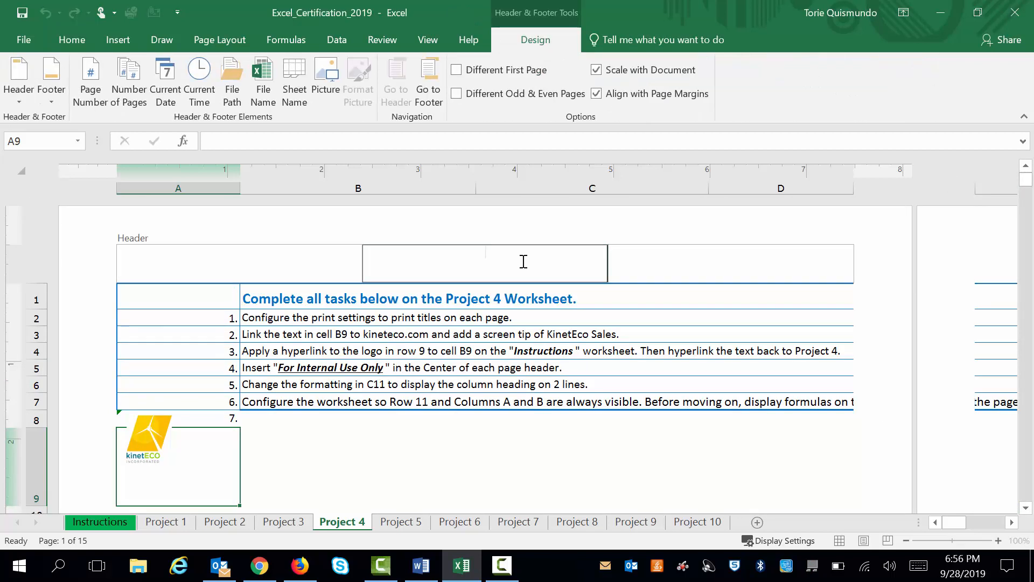
text(For Internal Use Only)
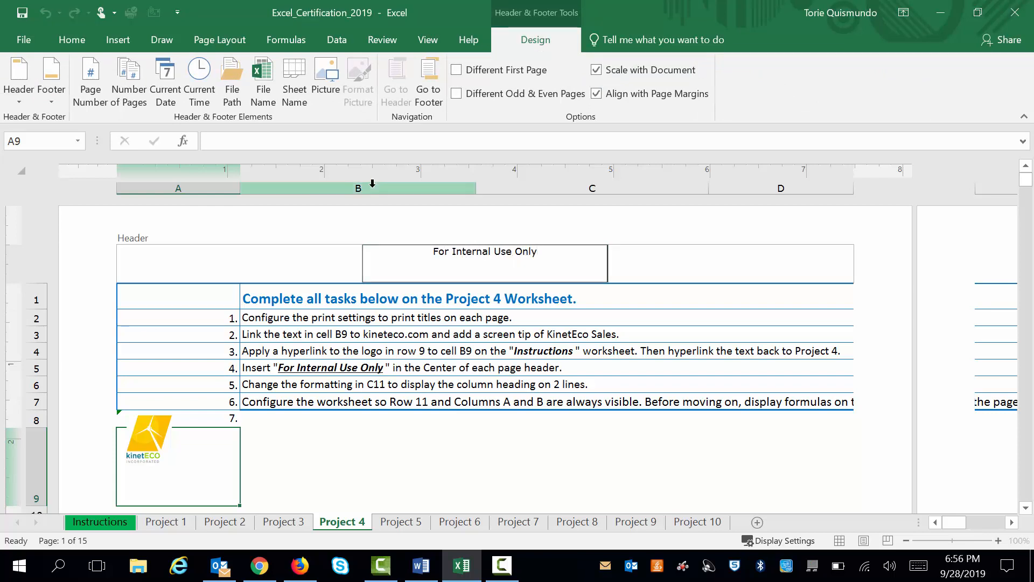
click(430, 40)
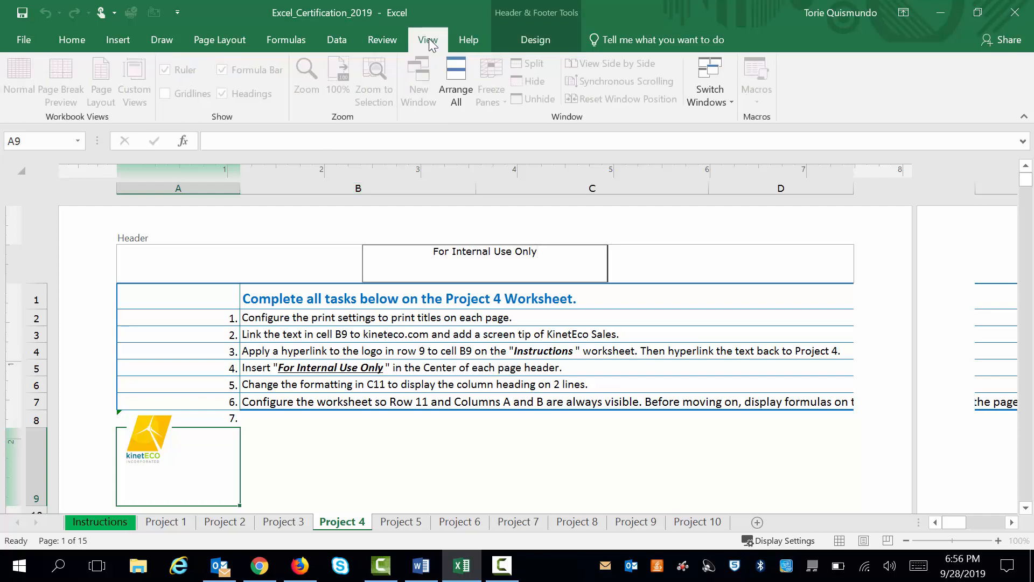
click(458, 408)
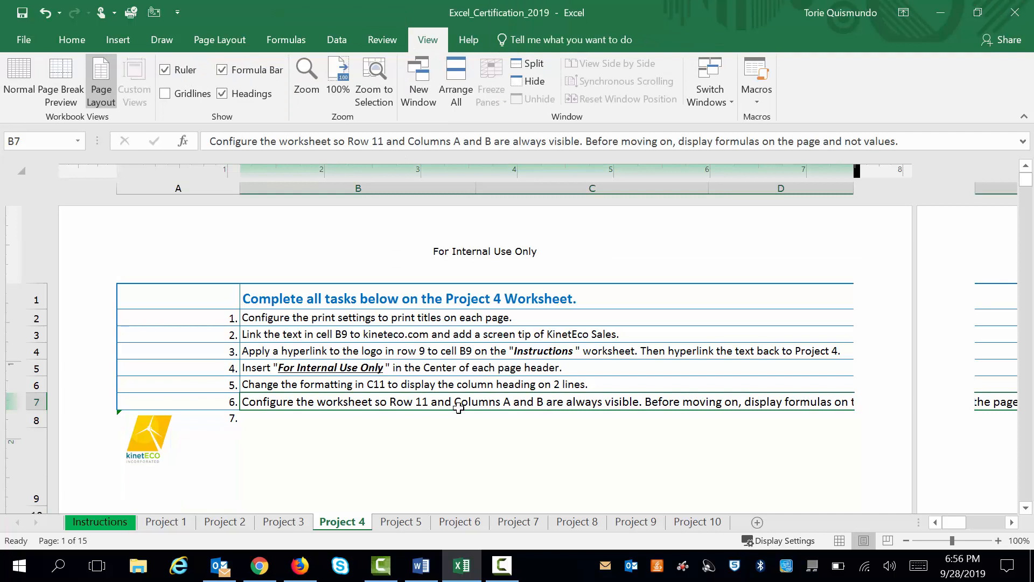
click(21, 79)
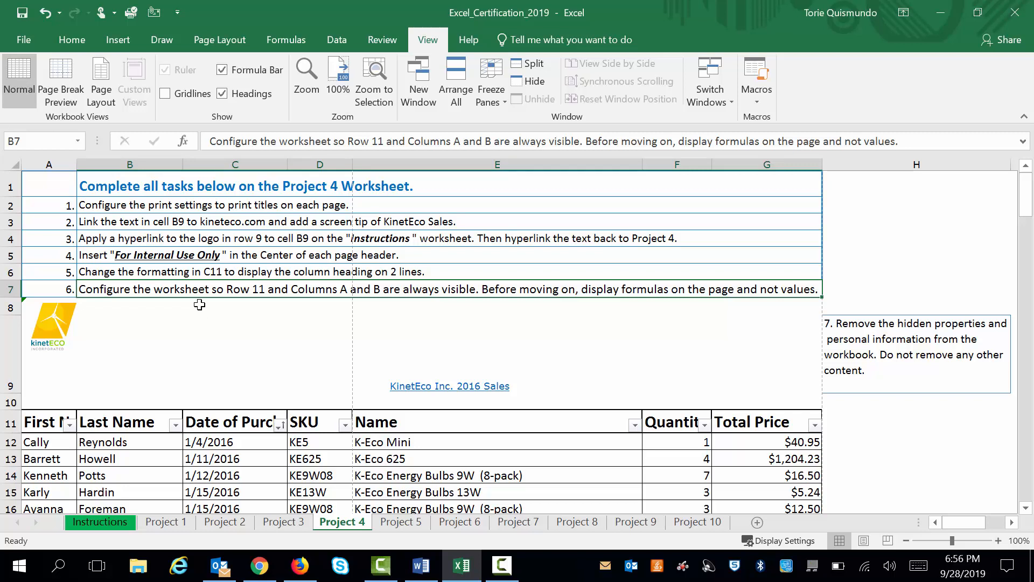
Wrap the text of the Date of Purchase heading in C11 and move the selection to H2
click(208, 426)
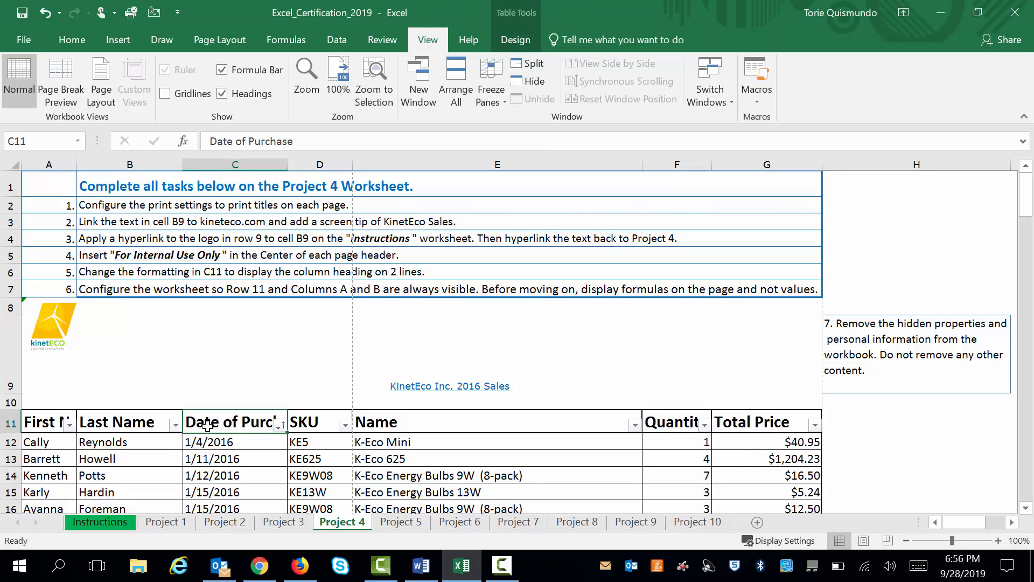
click(69, 41)
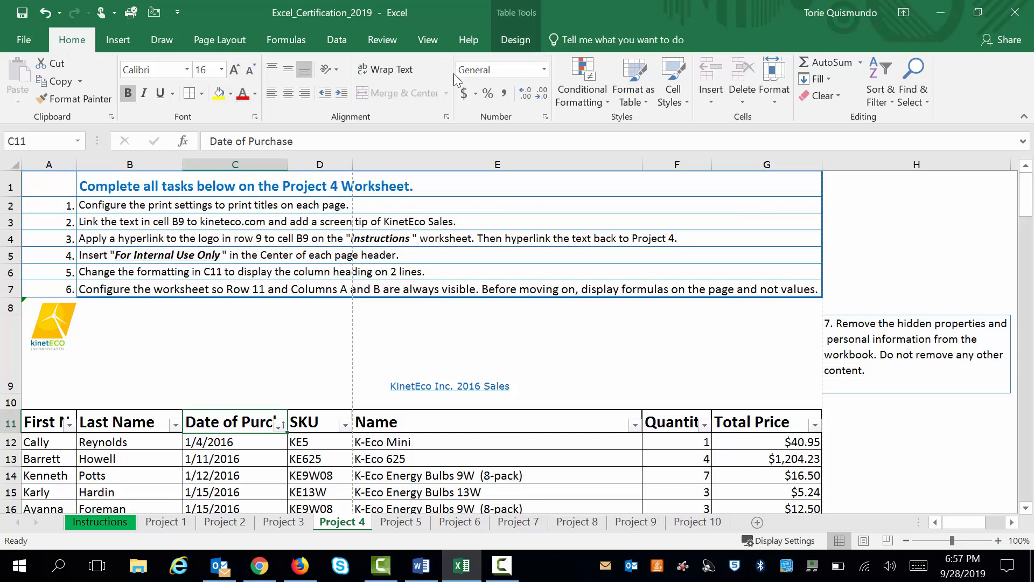
click(401, 75)
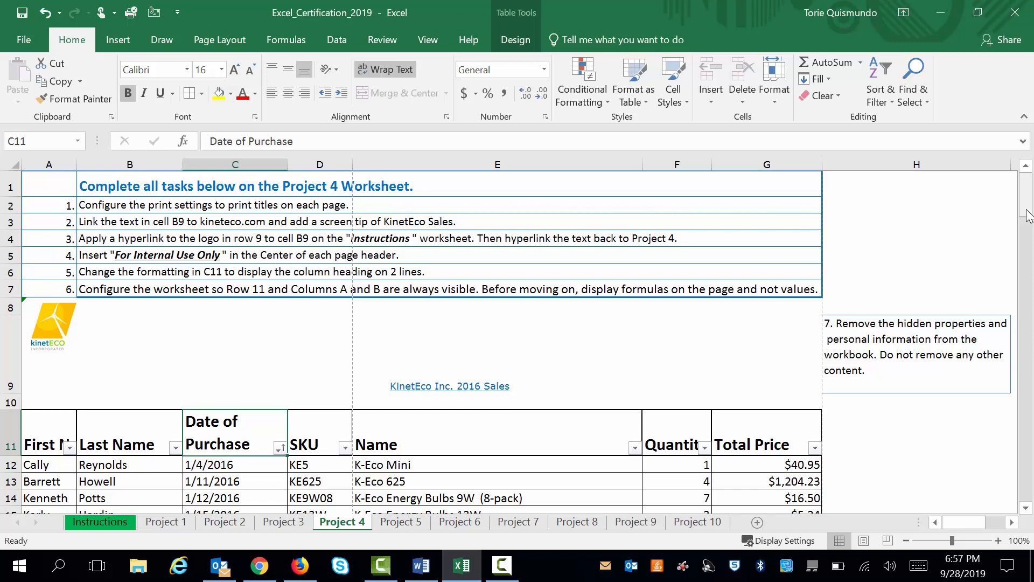
click(922, 209)
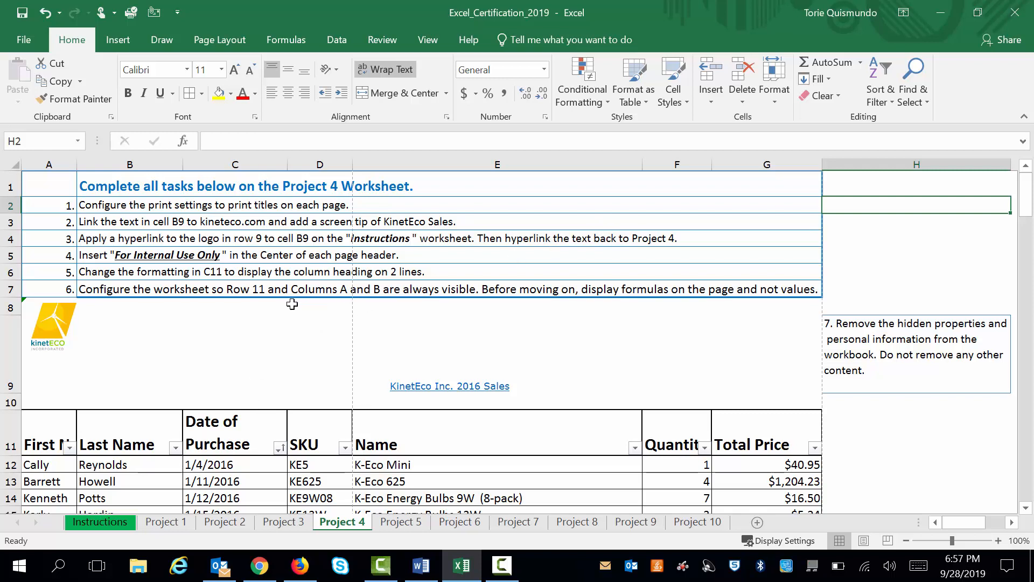
click(224, 466)
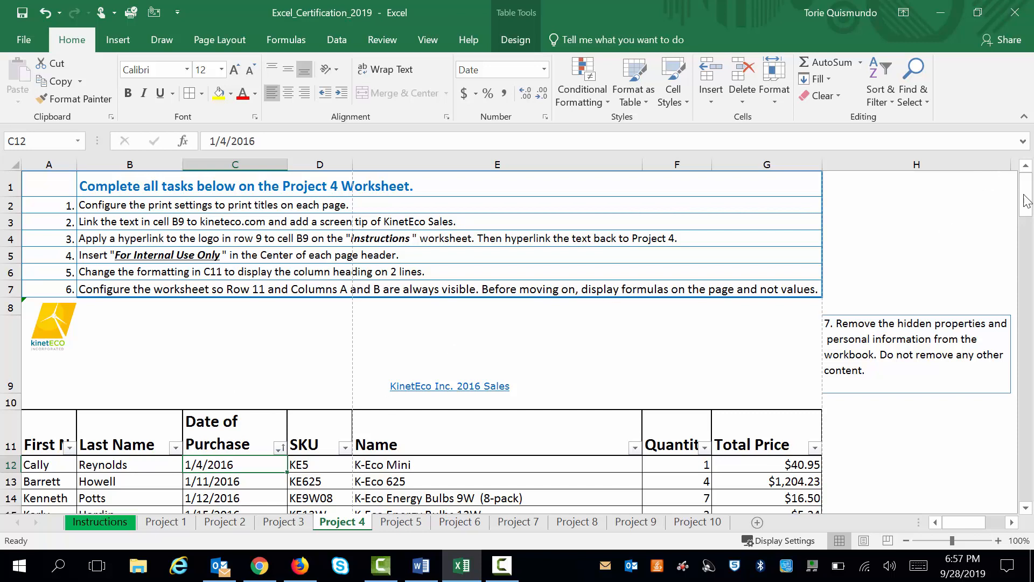
scroll(1027, 199, down, 2)
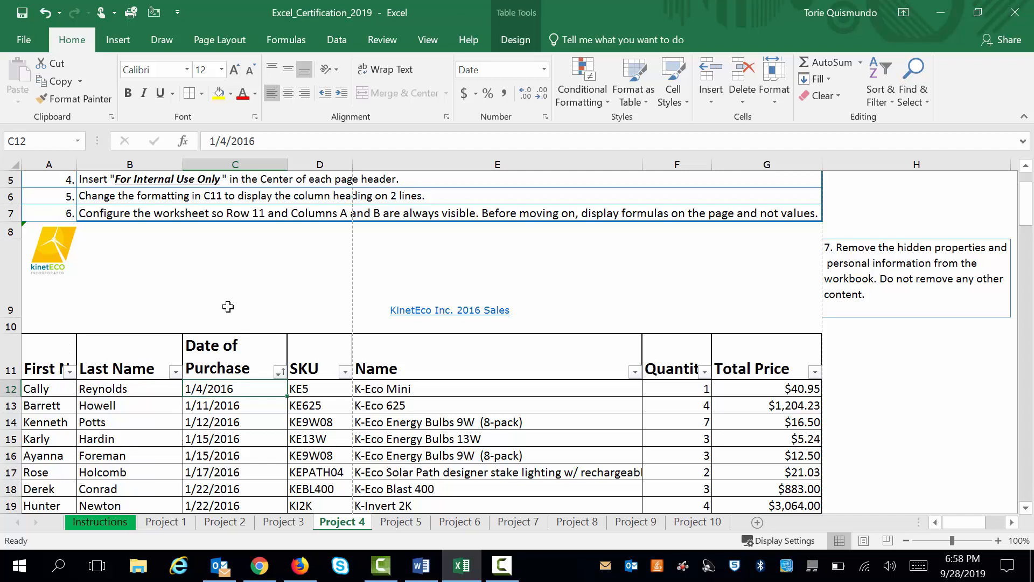
click(429, 43)
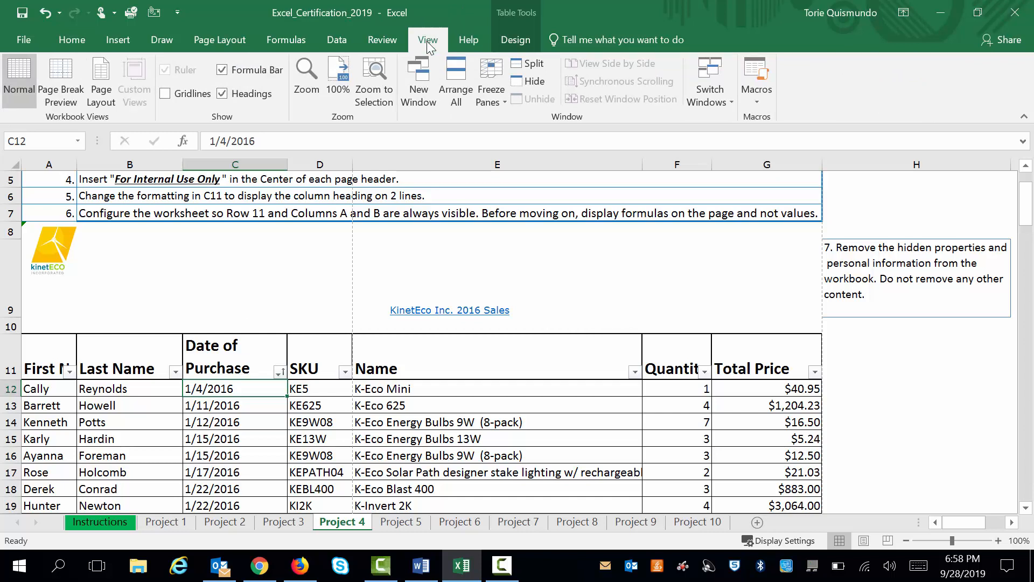
click(491, 88)
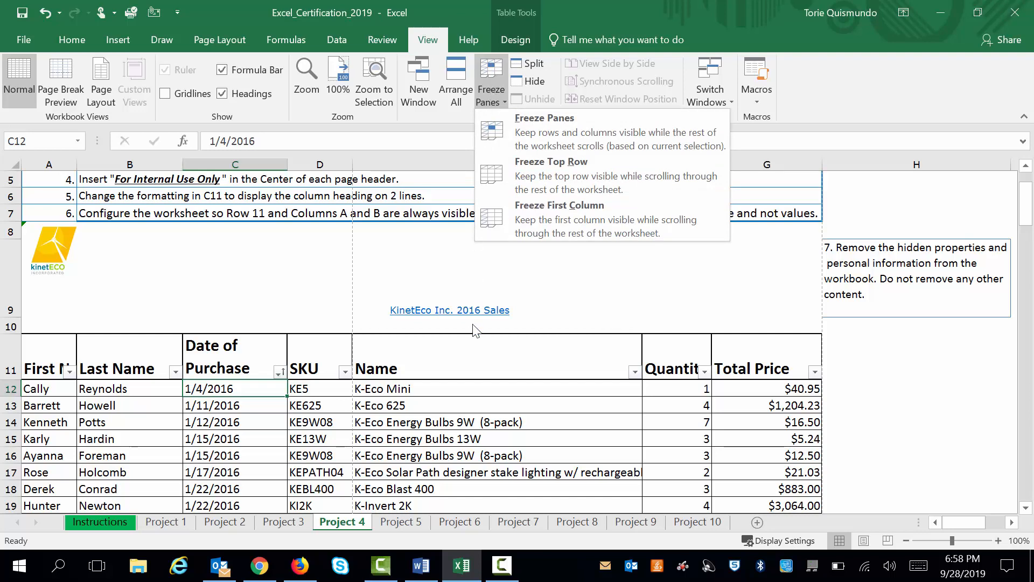
key(Escape)
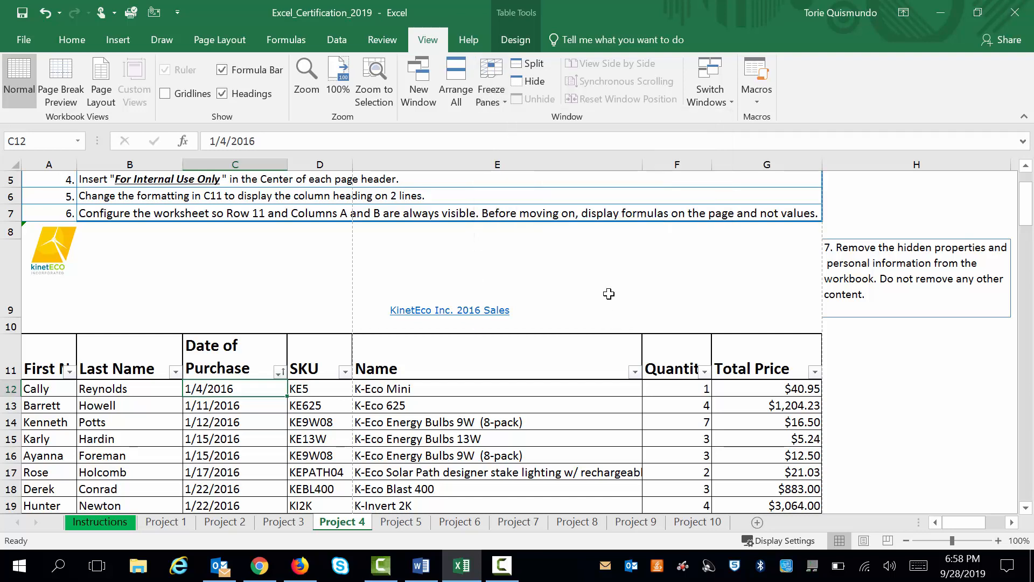
Move across and down the sales table to examine how its heading row and name columns behave without frozen panes
key(Right)
key(Right)
key(Right)
key(Right)
key(Right)
key(Right)
key(Right)
key(Right)
key(Right)
key(Right)
key(Right)
key(Right)
key(Right)
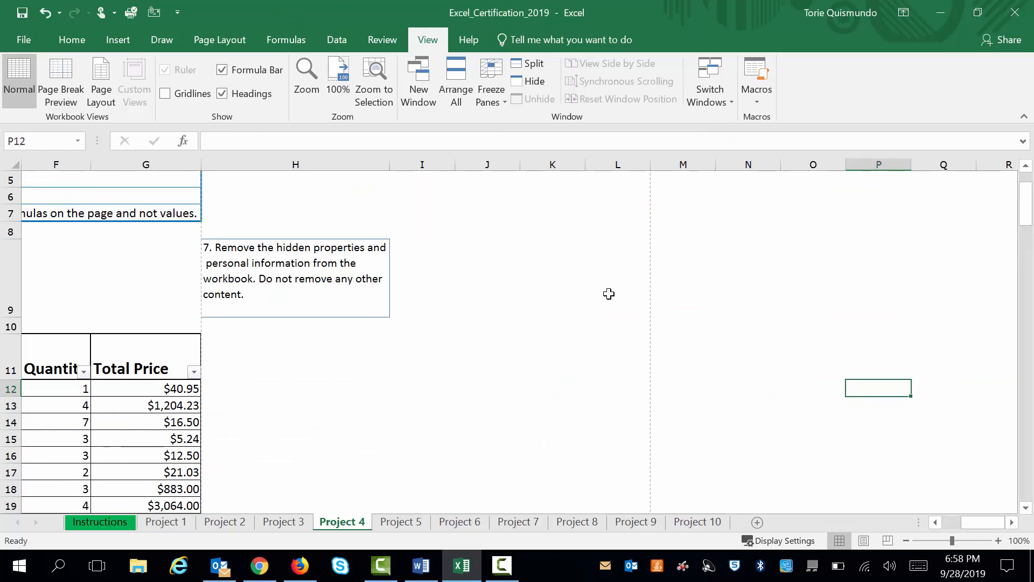
click(139, 439)
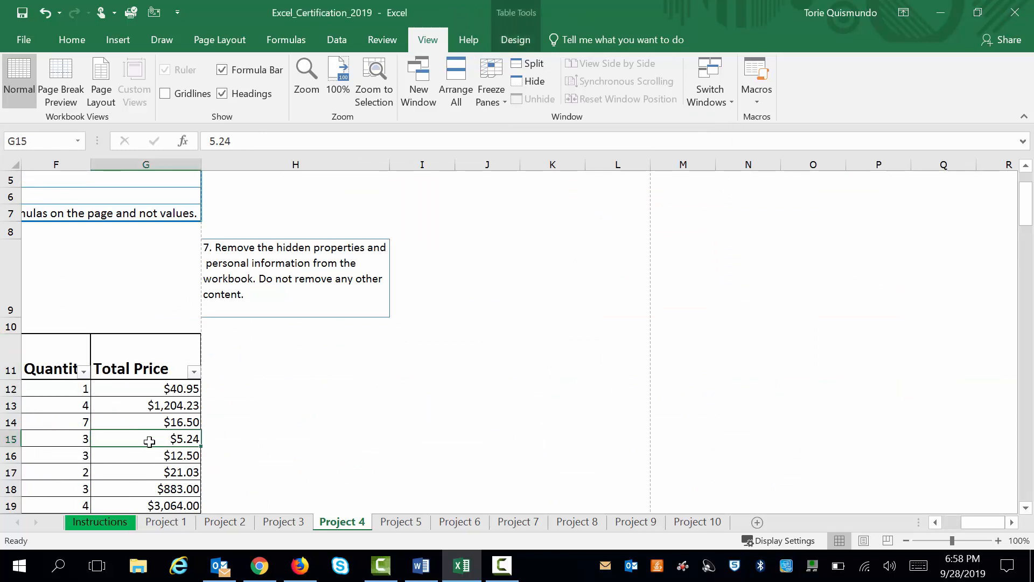
key(Left)
key(Left)
key(Left)
key(Left)
key(Left)
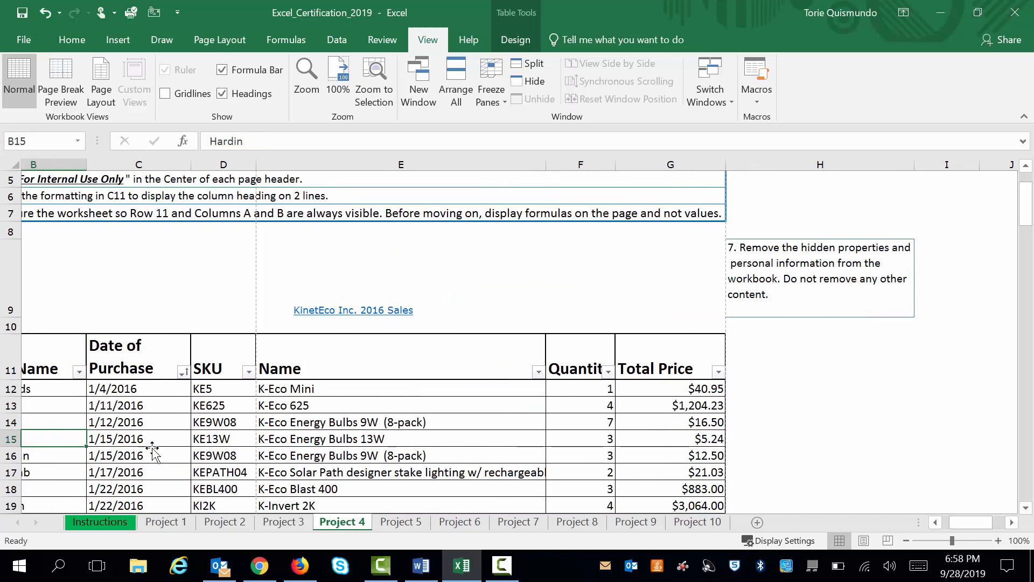
key(Left)
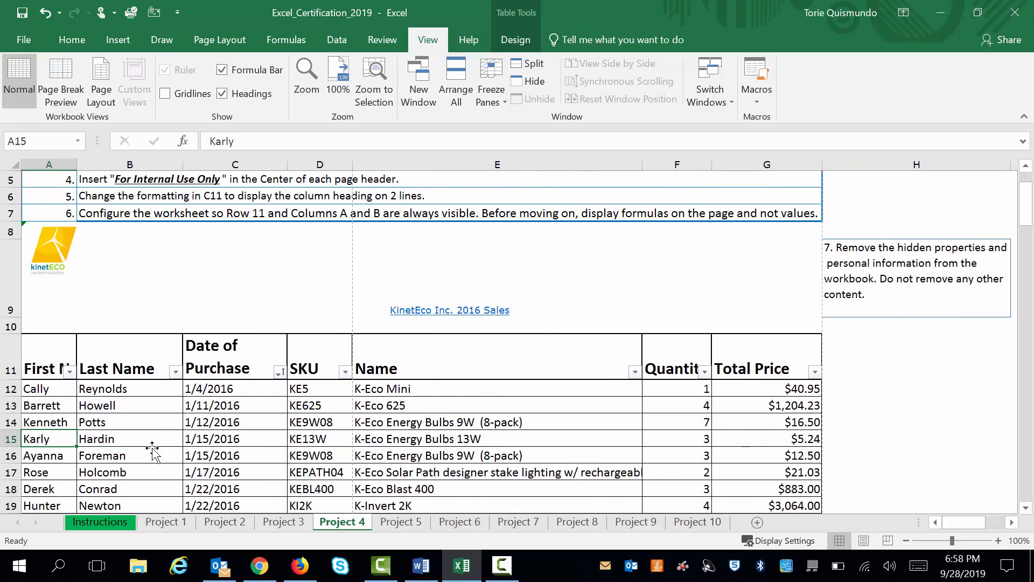
key(Down)
key(Down)
key(Down)
key(Down)
key(Down)
key(Down)
key(Down)
key(Down)
key(Down)
key(Down)
key(Down)
key(Down)
key(Down)
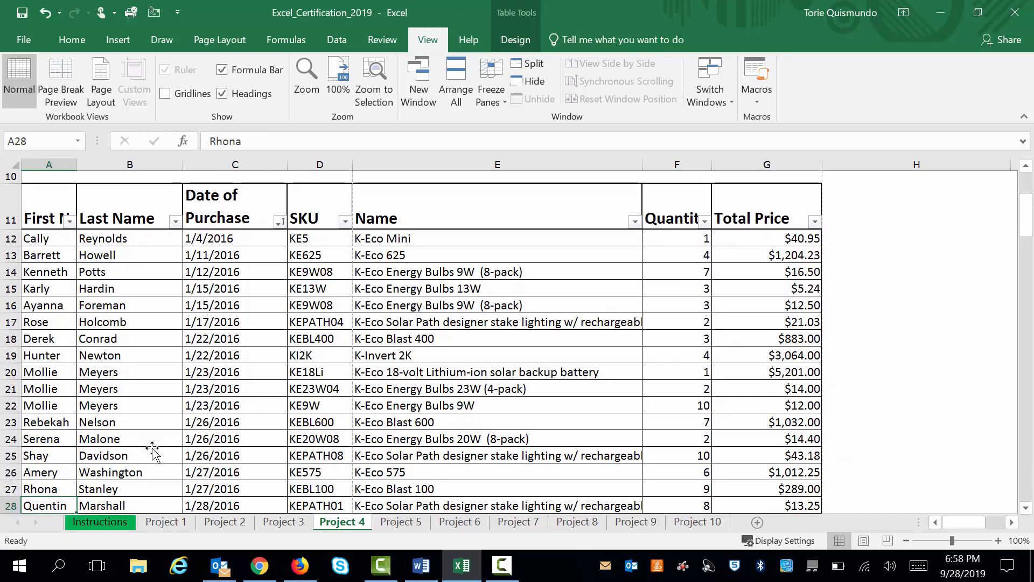
key(Down)
key(Down)
key(Down)
key(Down)
key(Down)
key(Down)
key(Down)
key(Down)
key(Down)
key(Down)
key(Down)
key(Down)
key(Down)
key(Down)
key(Down)
key(Down)
key(Down)
key(Down)
key(Down)
key(Down)
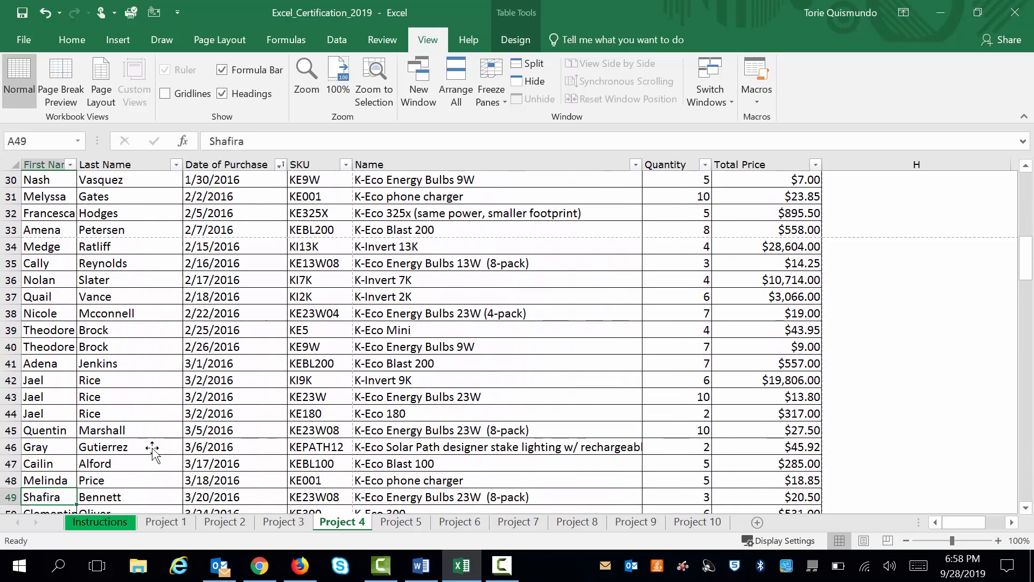
click(327, 413)
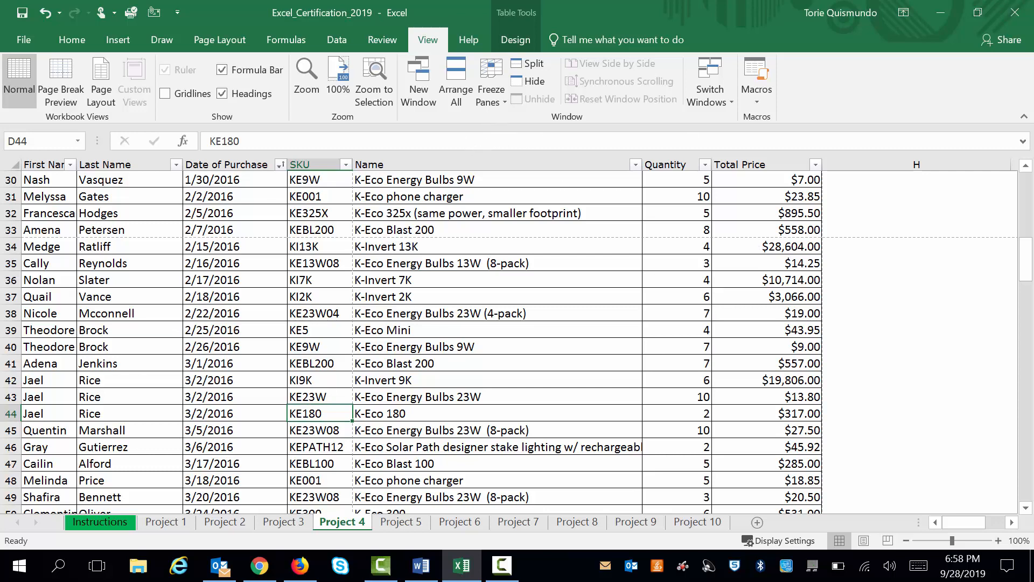
drag(1029, 264, 1029, 221)
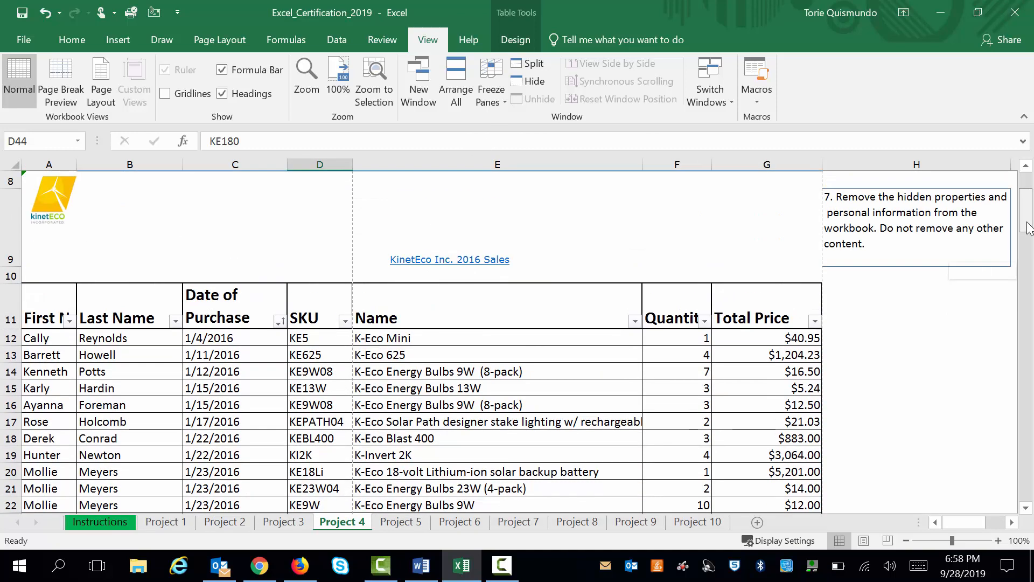
Freeze the panes at cell C12 to keep row 11 and columns A and B visible
click(219, 341)
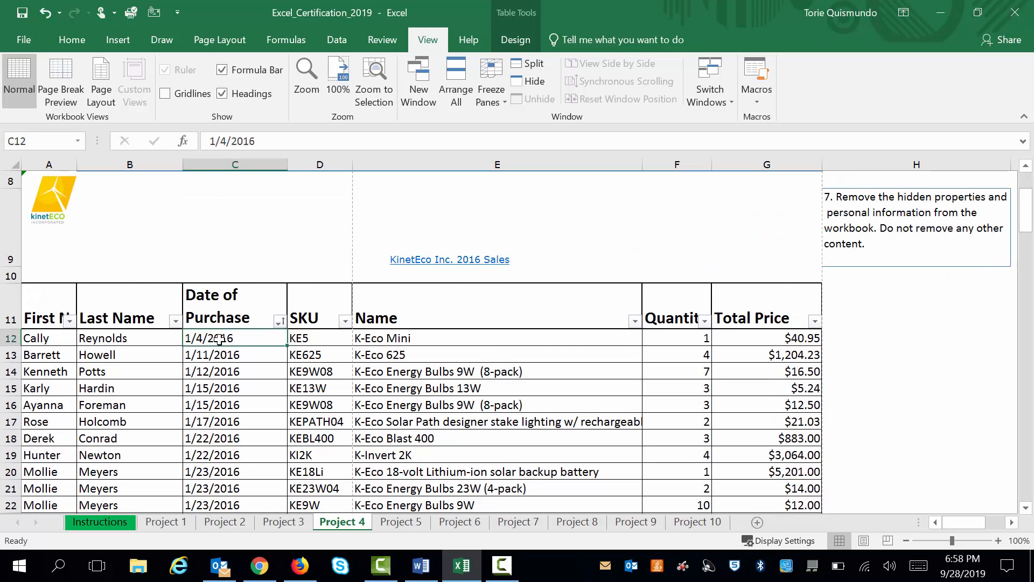
click(493, 97)
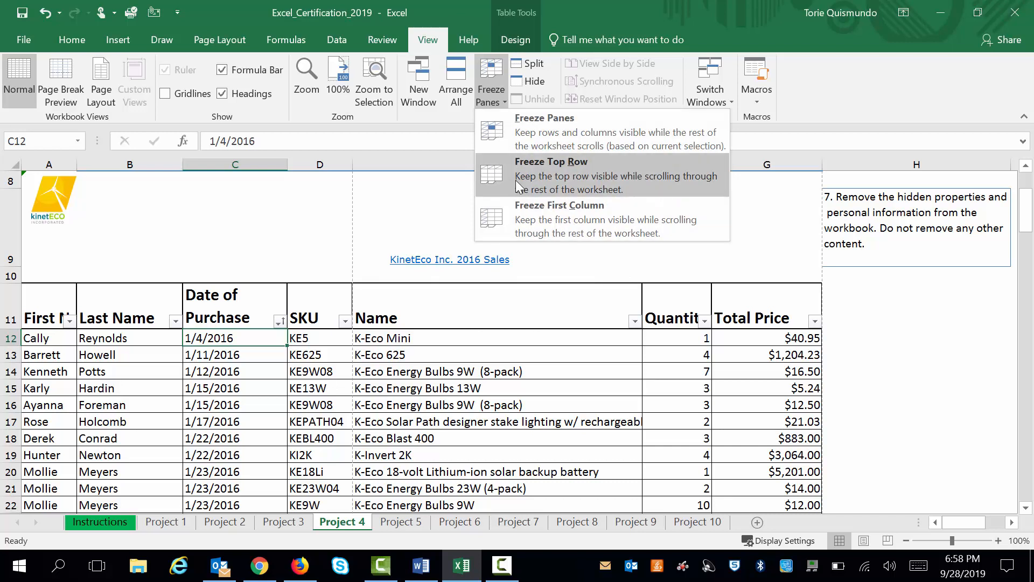
click(502, 127)
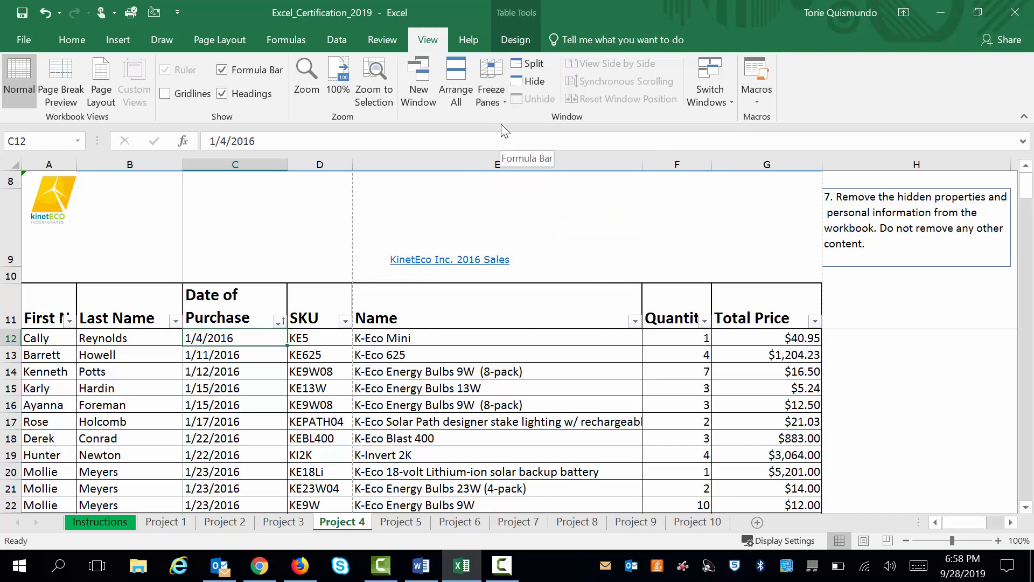
Move down and across the sales table to check that row 11 and columns A and B stay in view
key(Down)
key(Down)
key(Down)
key(Down)
key(Down)
key(Down)
key(Down)
key(Down)
key(Down)
key(Down)
key(Down)
key(Down)
key(Down)
key(Down)
key(Down)
key(Down)
key(Down)
key(Down)
key(Down)
key(Down)
key(Down)
key(Down)
key(Down)
key(Down)
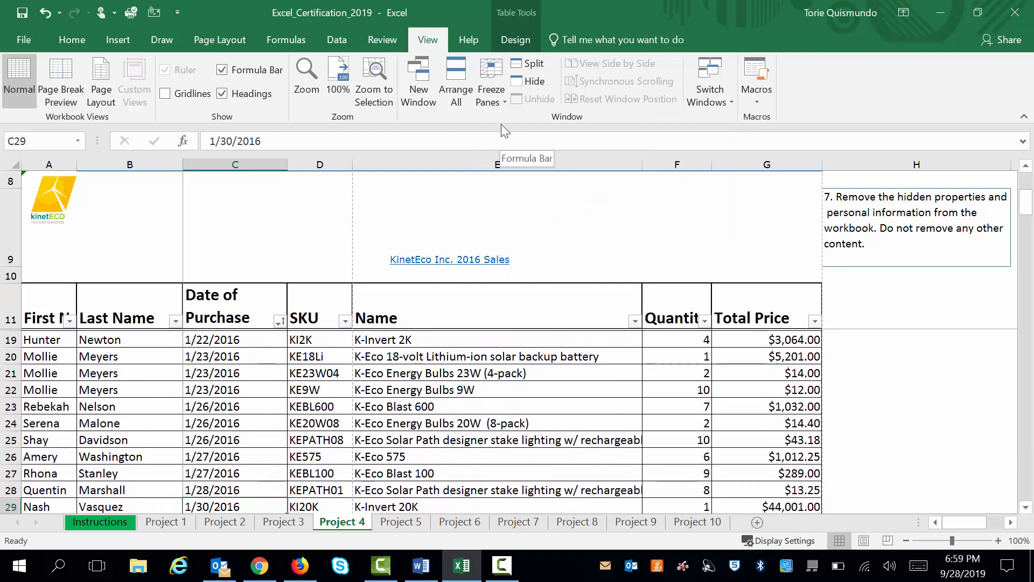
key(Down)
key(Down)
key(Down)
key(Down)
key(Down)
key(Down)
key(Down)
key(Down)
key(Down)
key(Down)
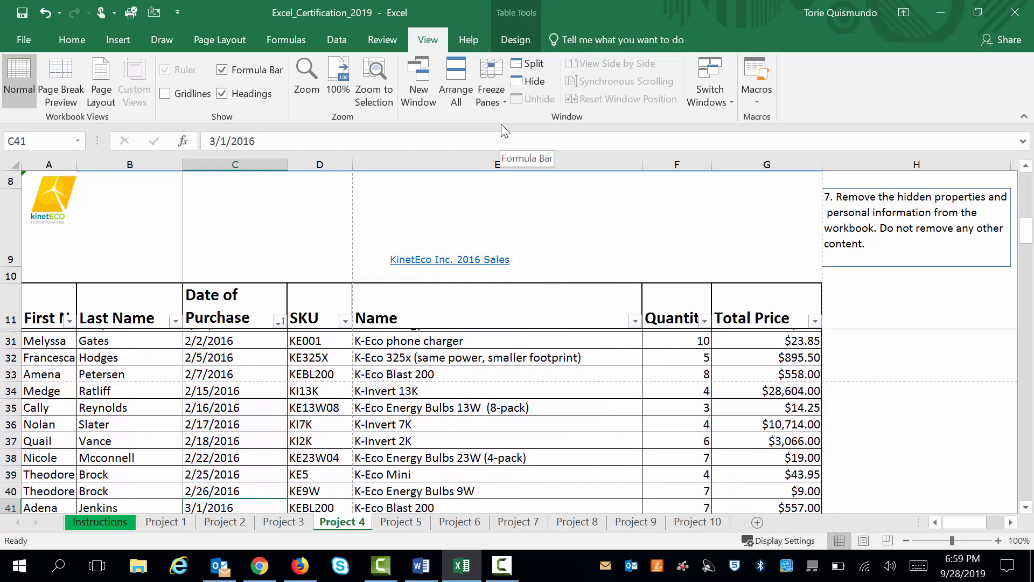
key(Down)
key(Down)
key(Down)
key(Down)
key(Down)
key(Down)
key(Down)
key(Down)
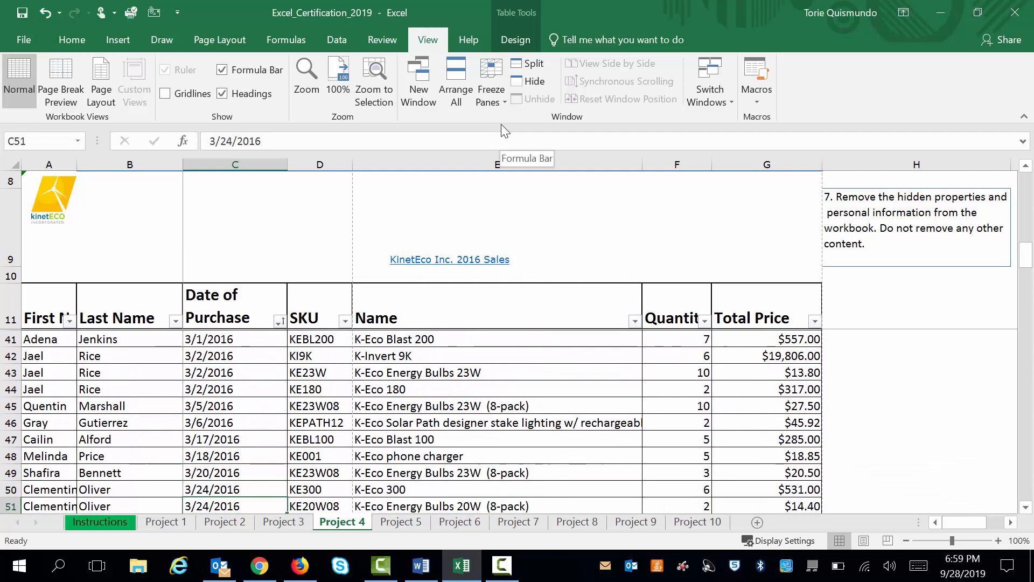
key(Right)
key(Right)
key(Right)
key(Right)
key(Right)
key(Right)
key(Right)
key(Right)
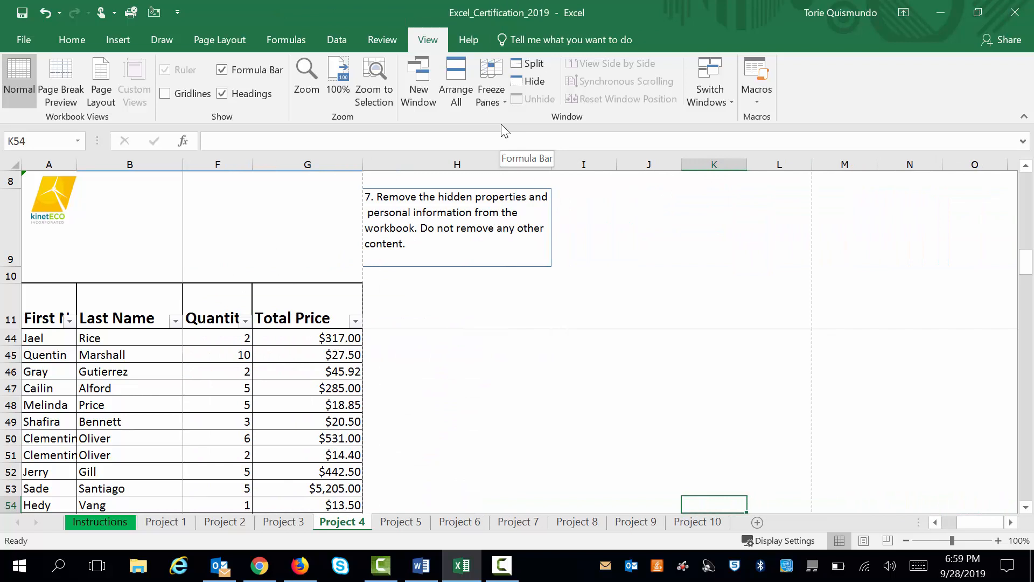
key(Left)
key(Left)
key(Left)
key(Left)
key(Left)
key(Left)
key(Left)
key(Left)
key(Left)
key(Left)
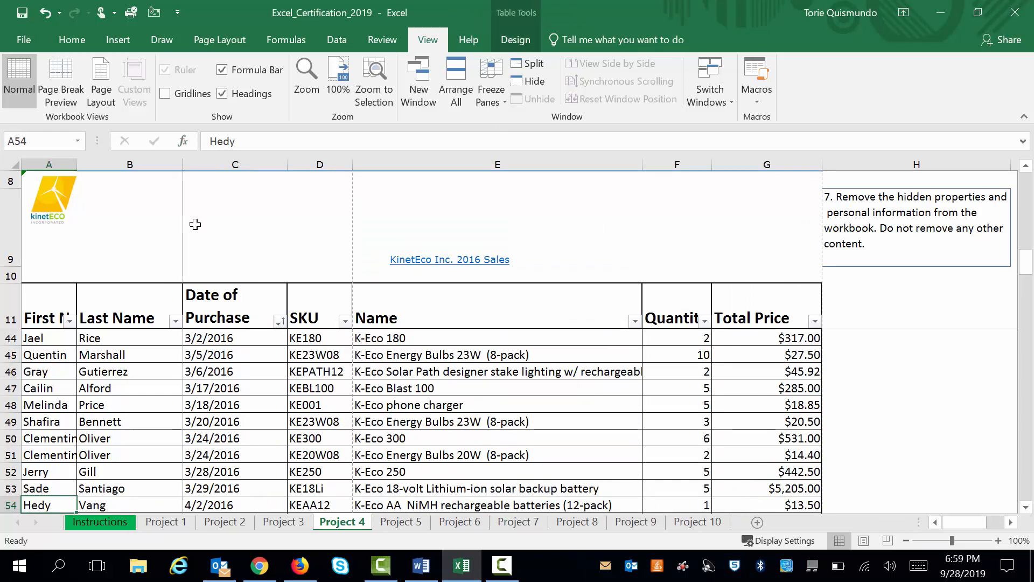
drag(1030, 264, 1028, 174)
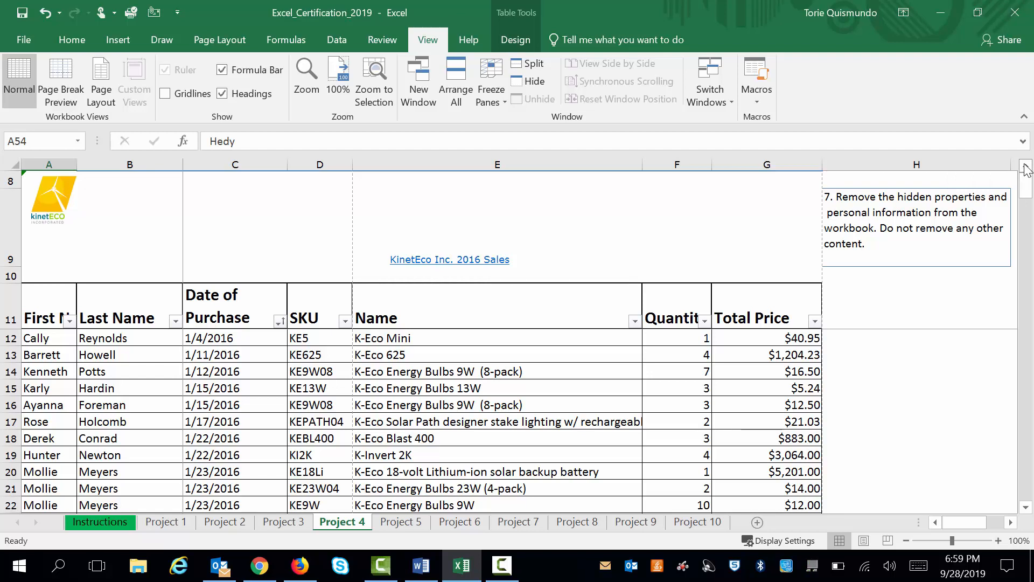
Unfreeze the panes and bring the task instructions in rows 1 to 7 back into view
click(6, 181)
key(Up)
key(Up)
key(Up)
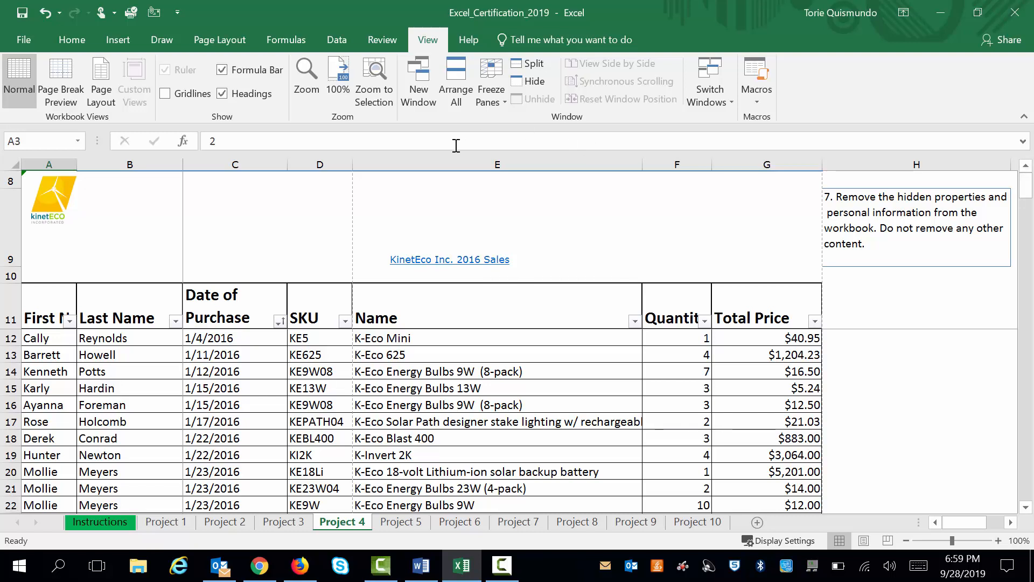
click(492, 75)
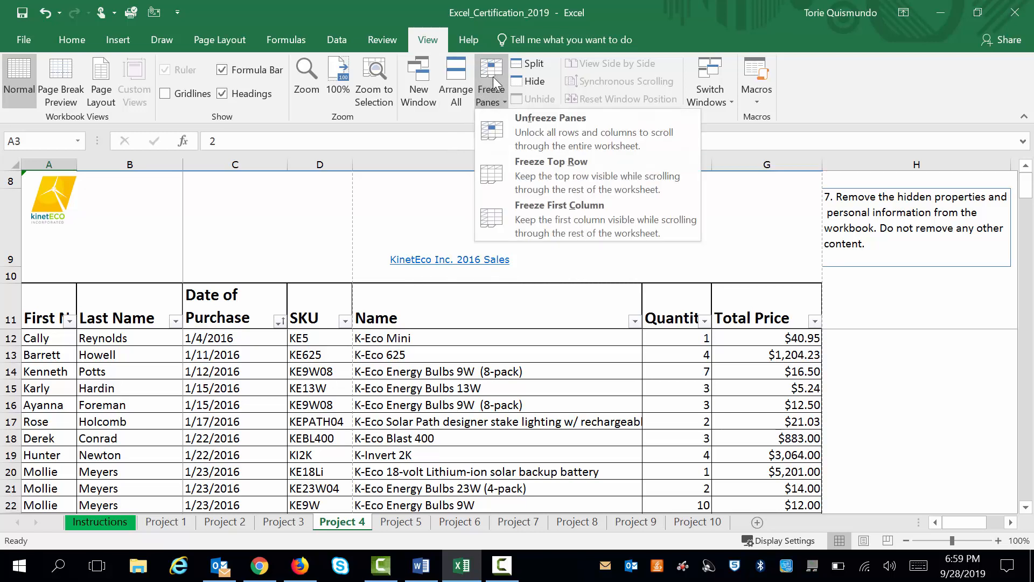
click(505, 137)
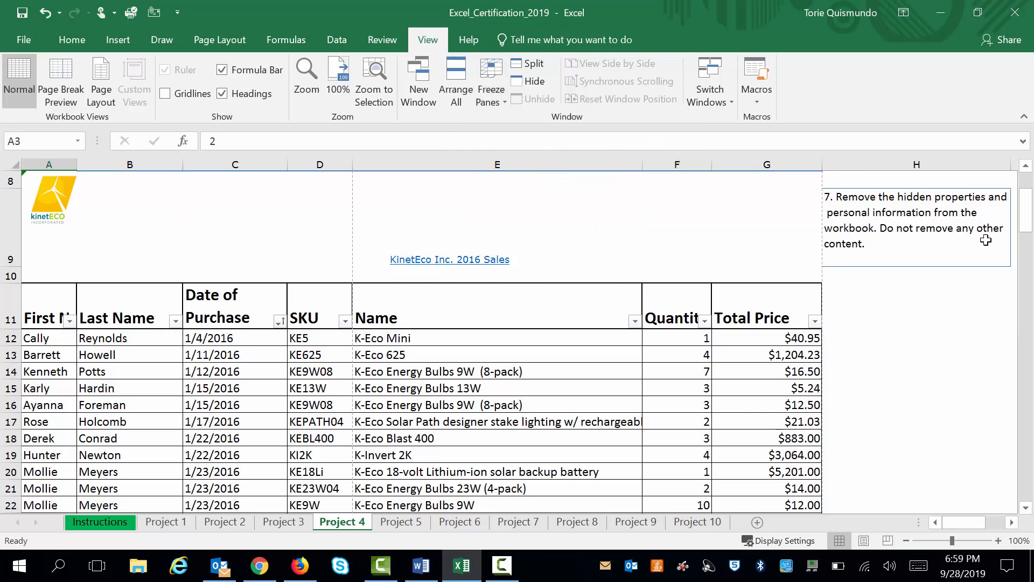
drag(1028, 218, 1029, 197)
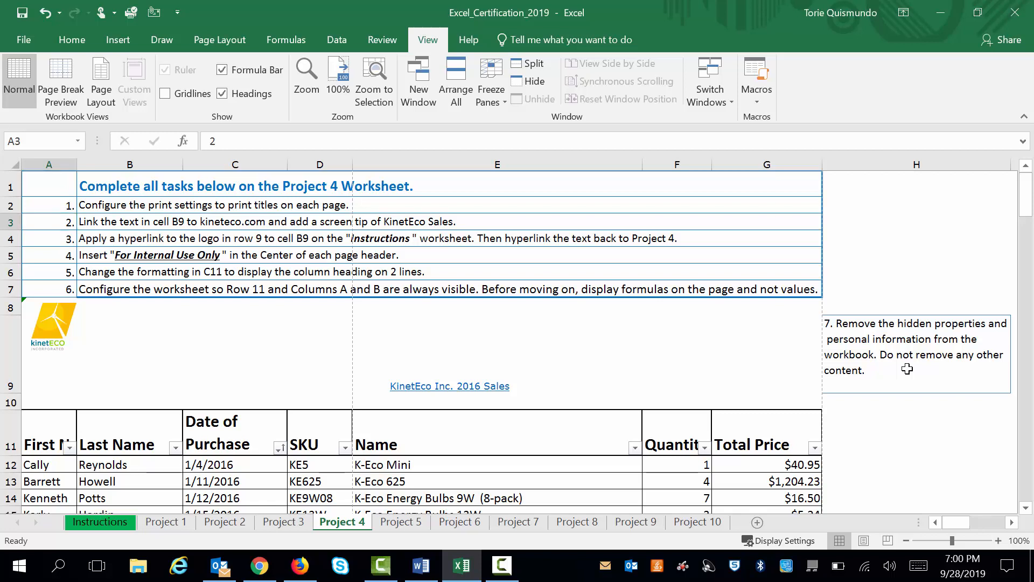
Toggle the worksheet repeatedly between displaying formulas and values, ending on values
key(ctrl+grave)
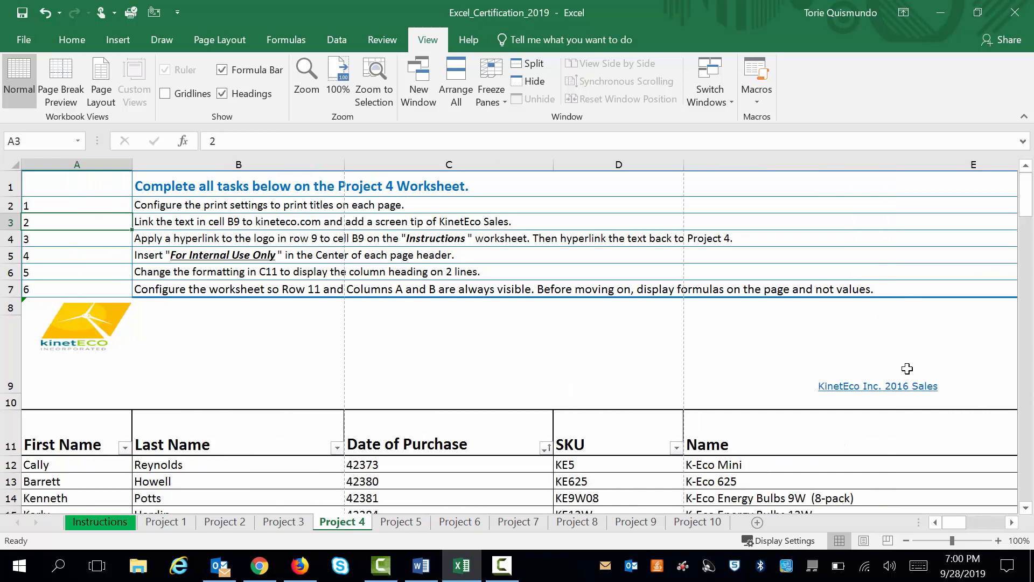
key(ctrl+grave)
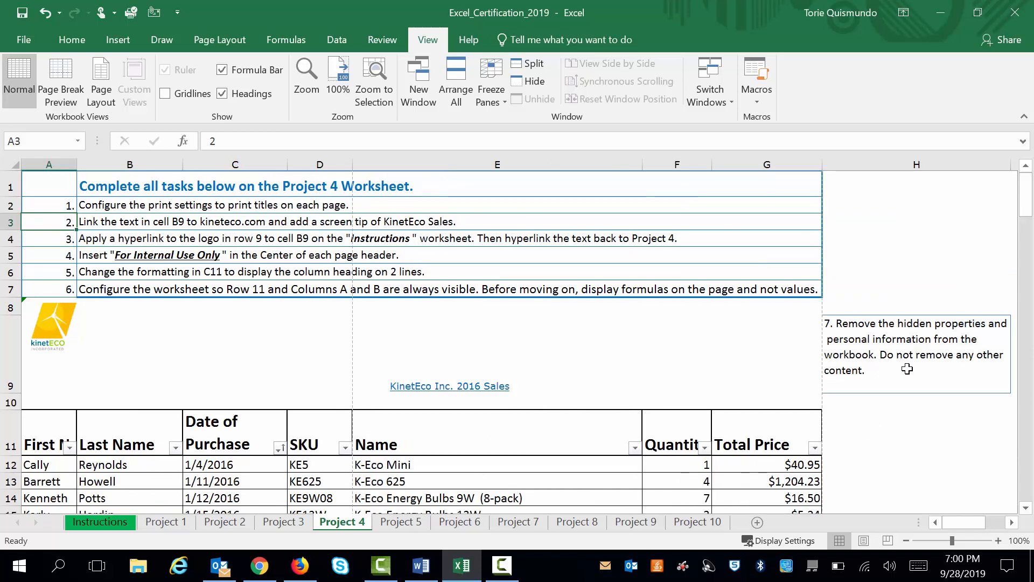
key(ctrl+grave)
key(ctrl+grave)
key(ctrl+grave)
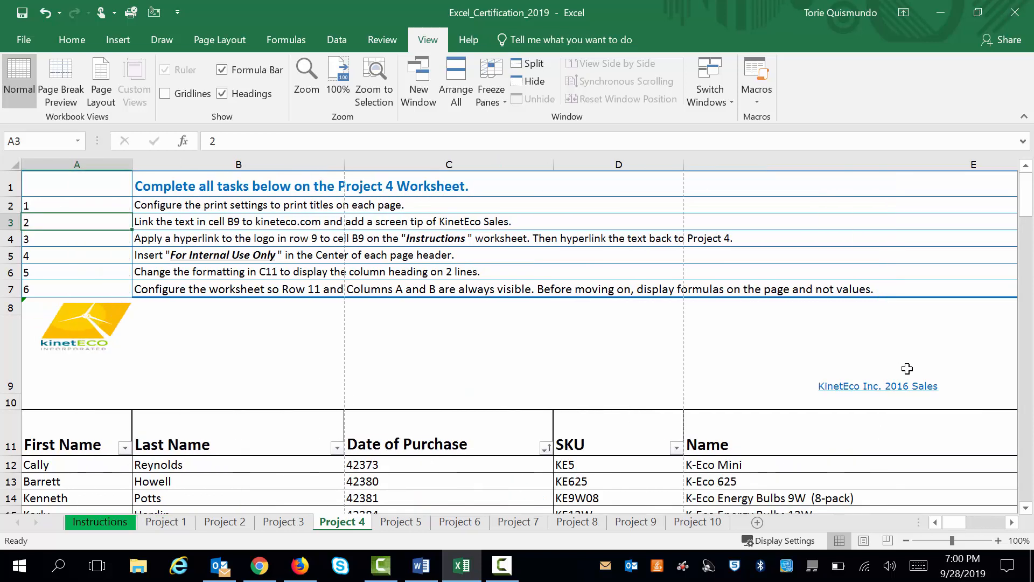
key(ctrl+grave)
key(ctrl+grave)
key(ctrl+grave)
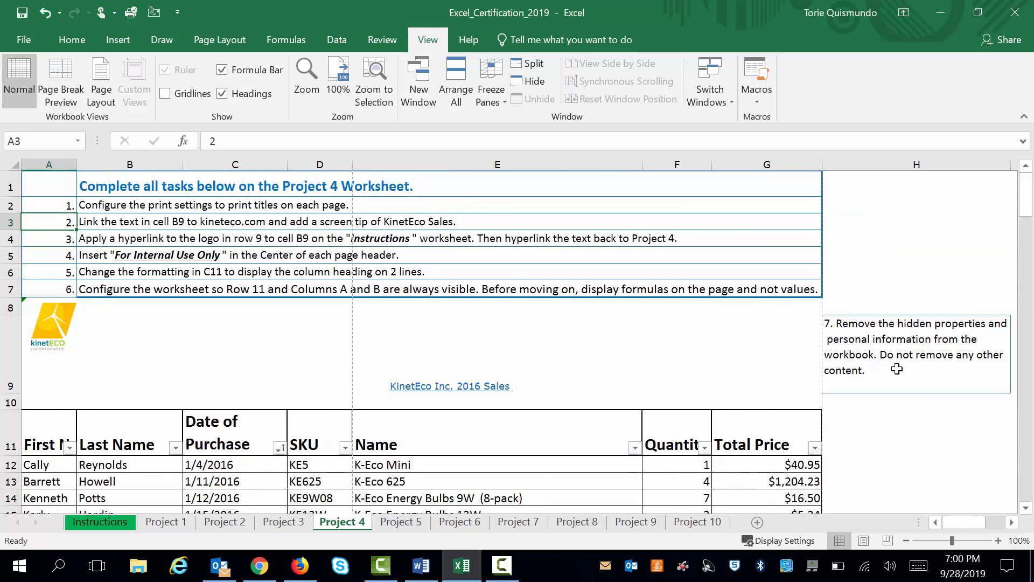
Display formulas instead of values on the Project 4 worksheet and view its Quantity and Total Price columns
click(275, 44)
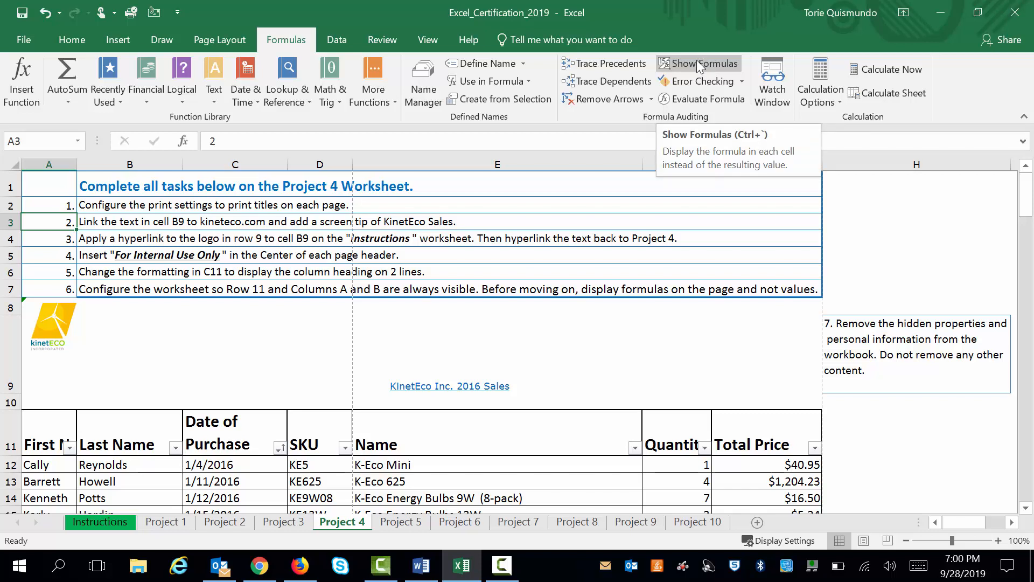
click(666, 65)
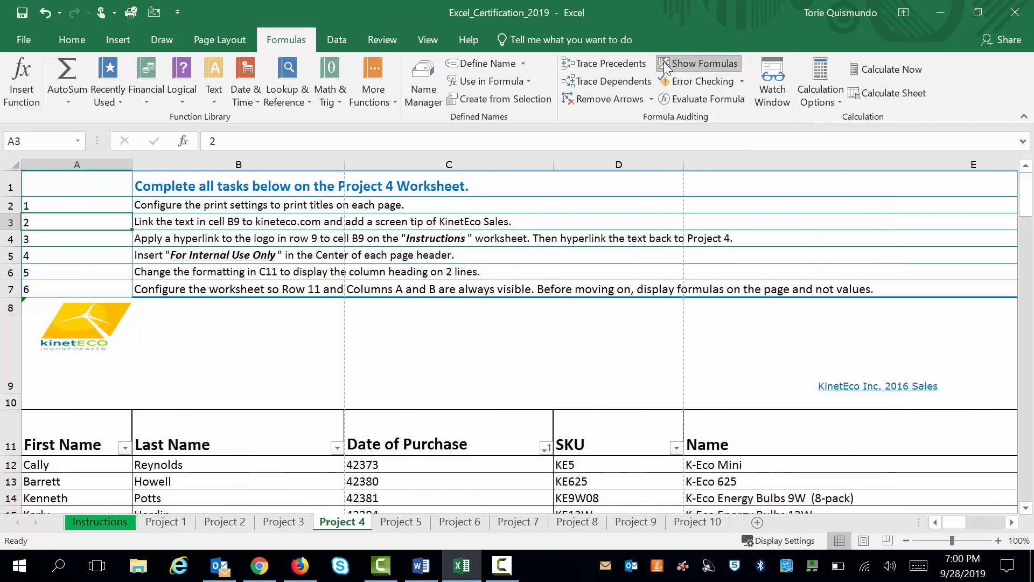
click(666, 65)
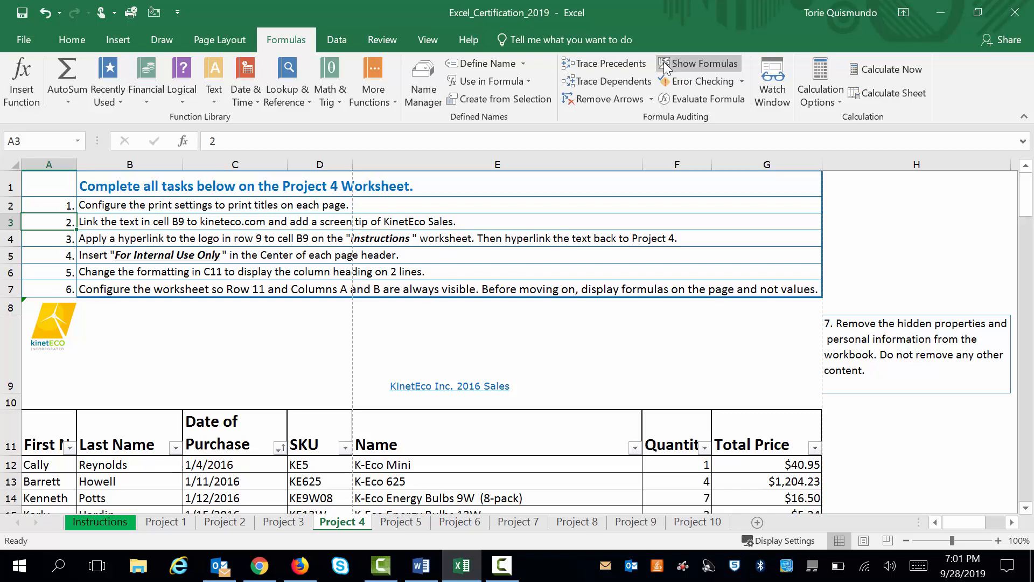
click(666, 66)
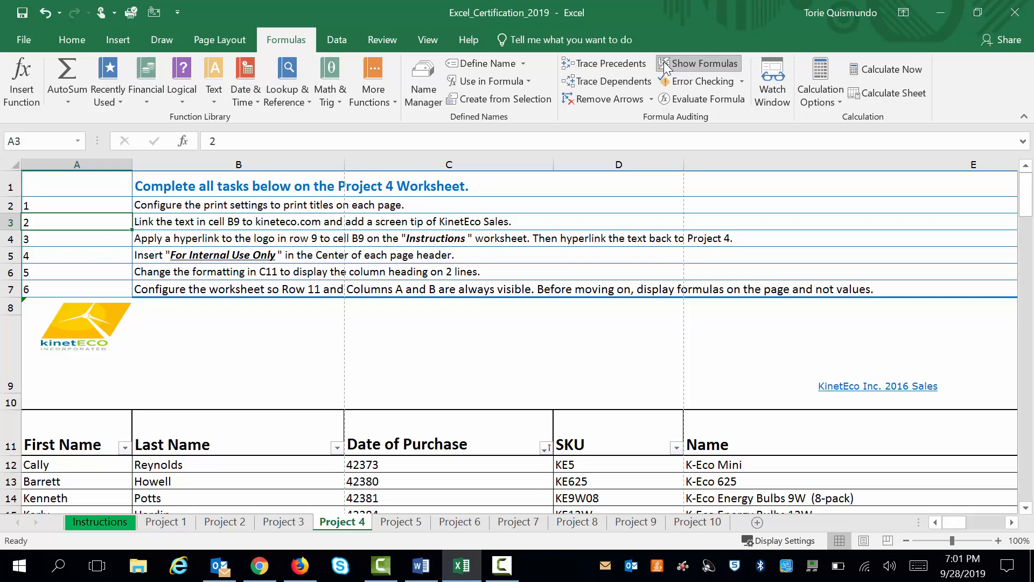
mouse_move(950, 523)
mouse_down()
mouse_move(1002, 521)
mouse_move(948, 525)
mouse_move(965, 525)
mouse_up()
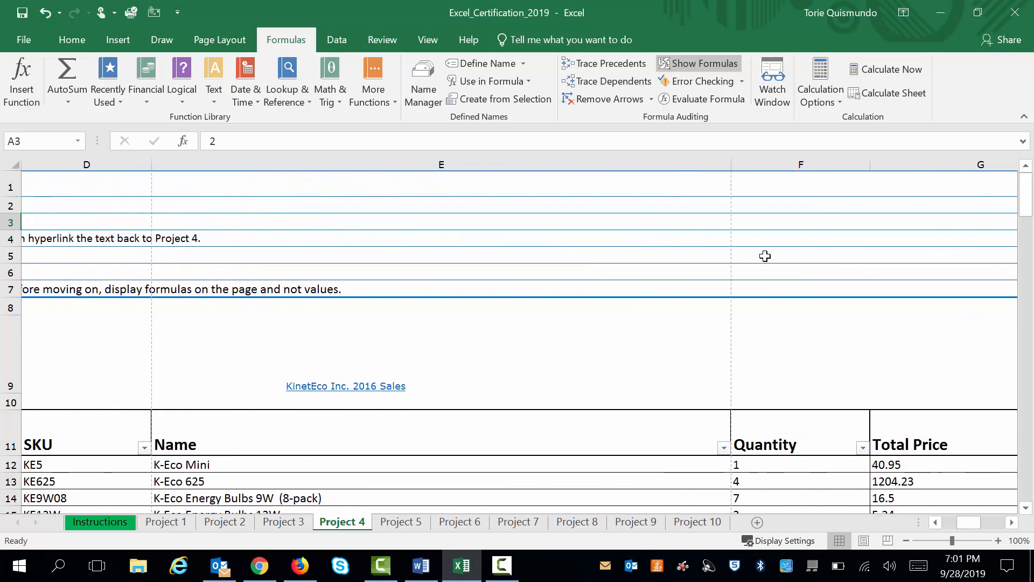
Display values instead of formulas on the Project 4 worksheet
click(704, 68)
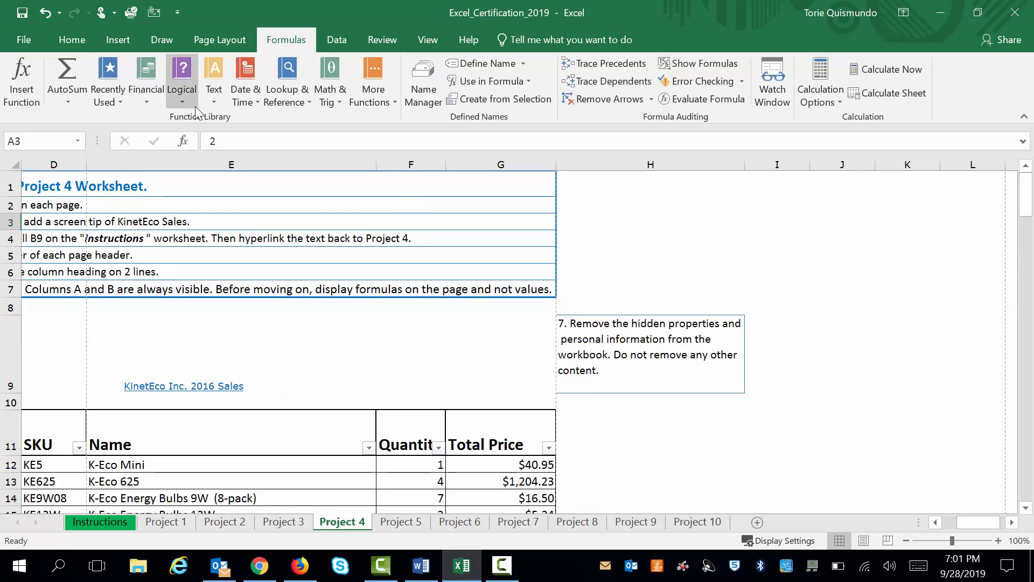
Run the Document Inspector on the workbook with the default content checks, without saving the file first
click(22, 40)
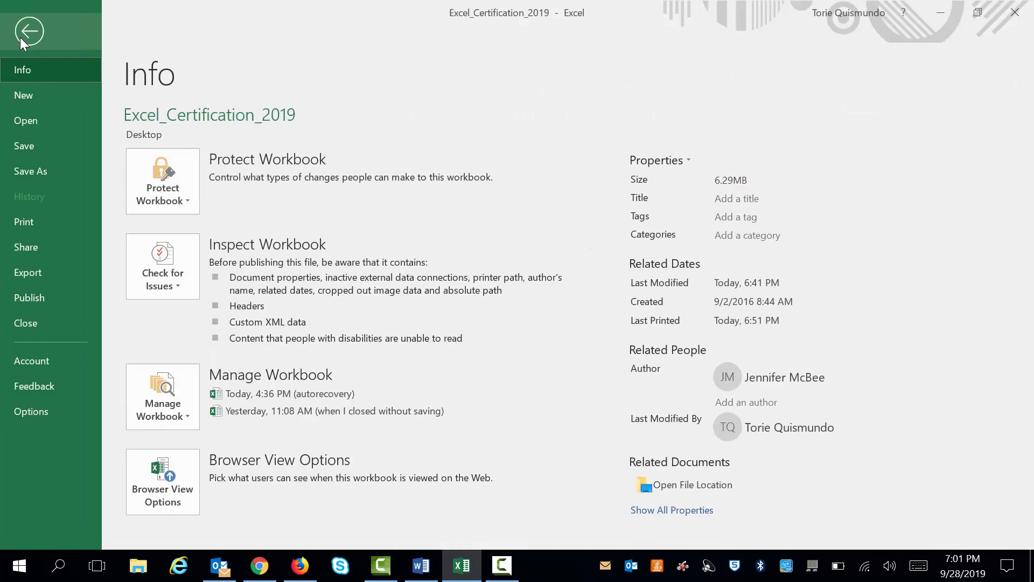
click(161, 264)
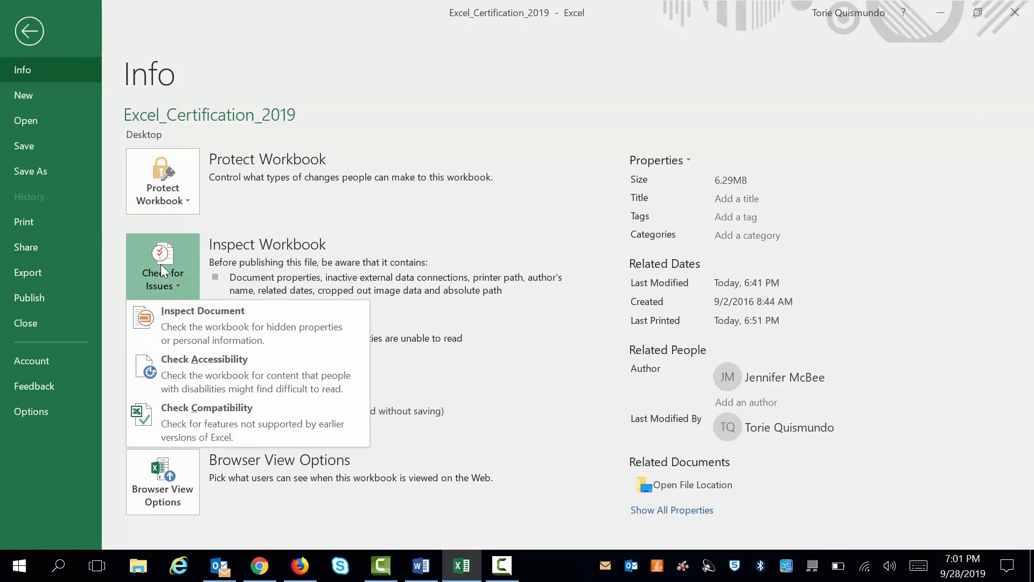
click(186, 328)
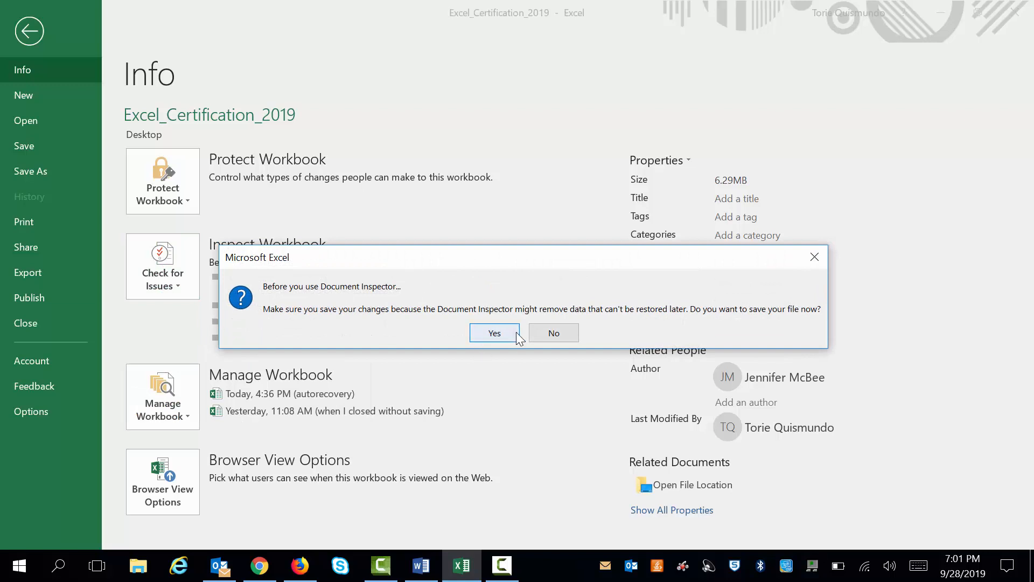
click(817, 261)
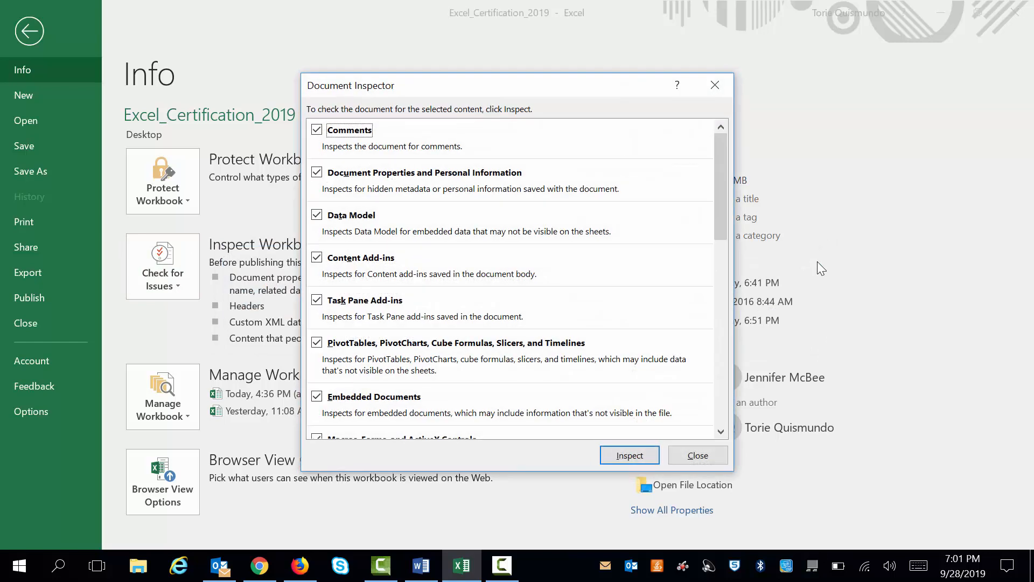
click(628, 458)
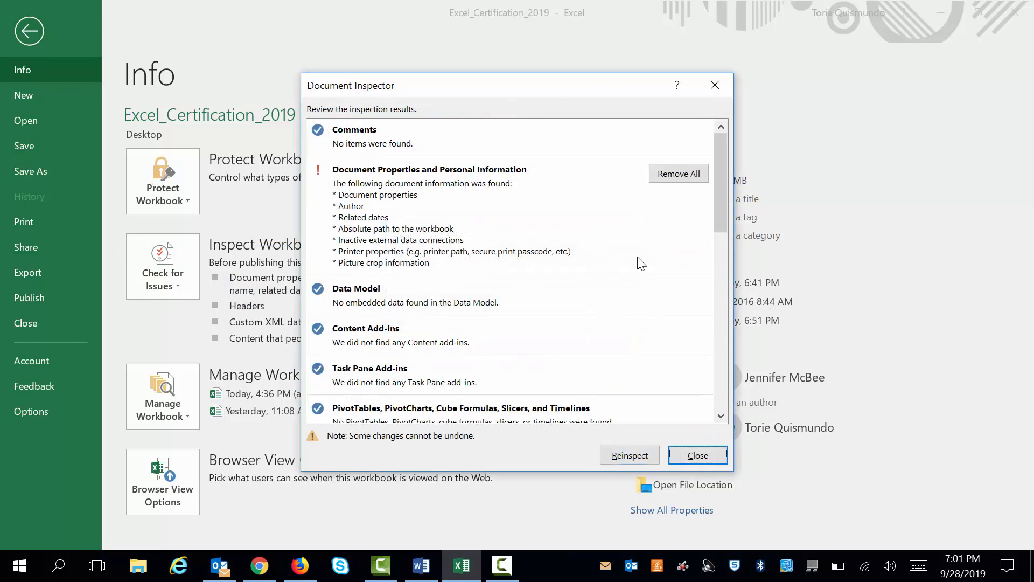
Review the inspection results through to Invisible Content, close the inspector without removing anything and return to the worksheet
drag(726, 189, 712, 376)
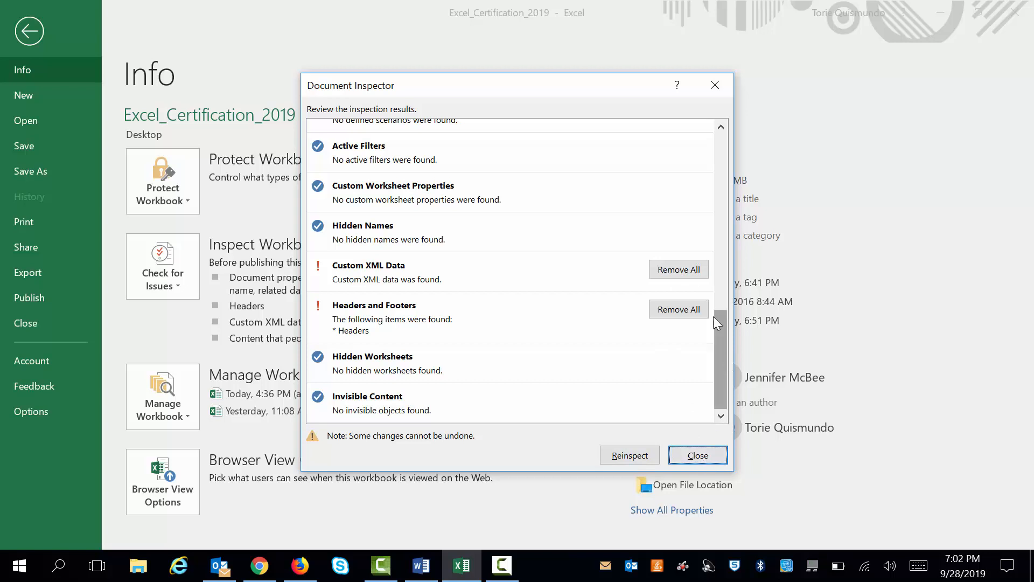
click(715, 88)
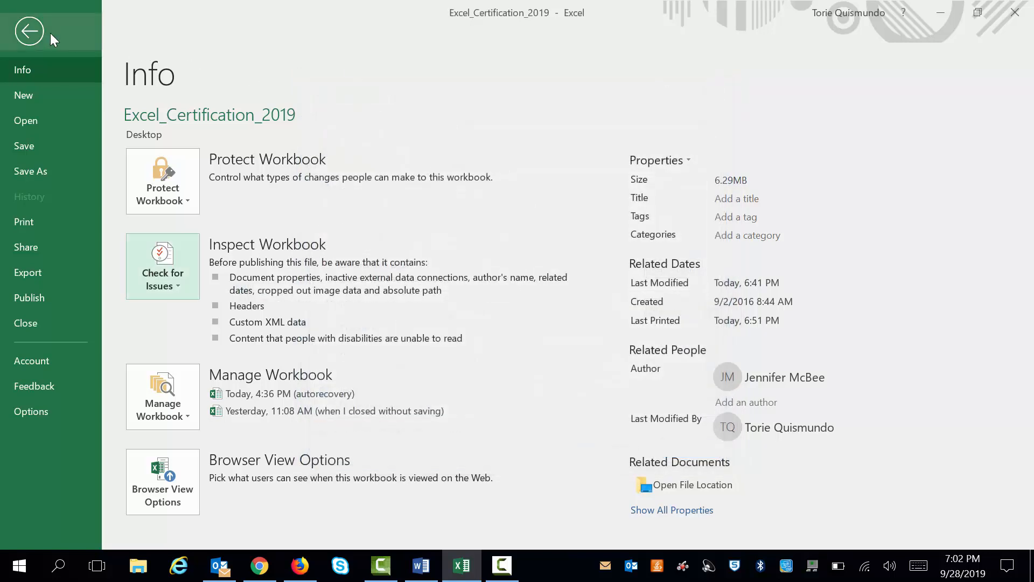
click(32, 31)
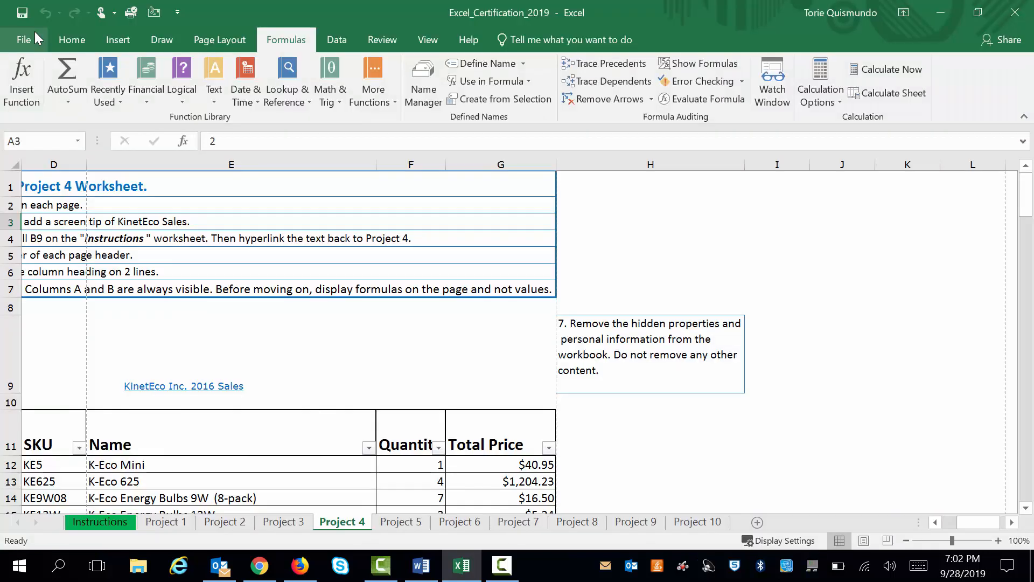